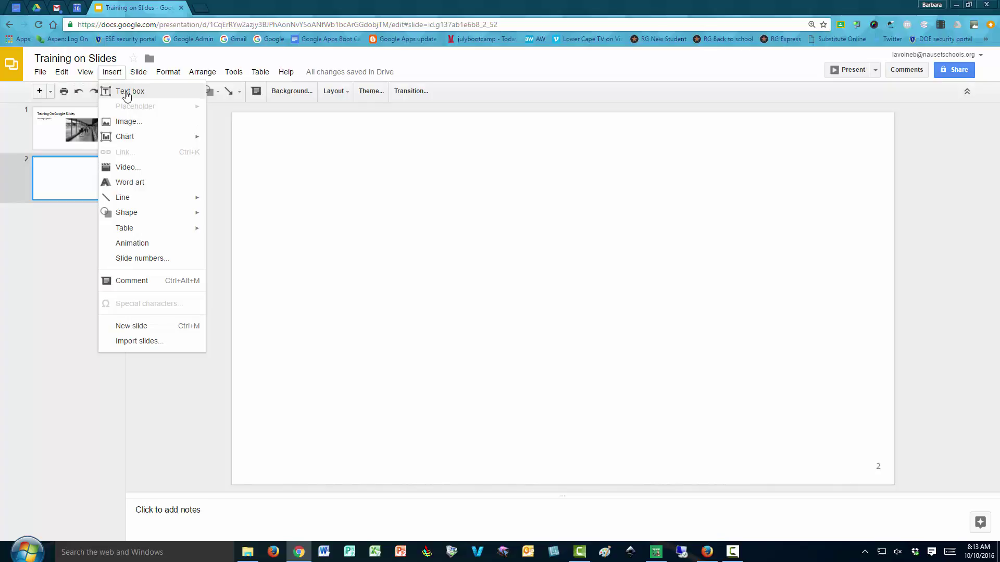
Add a text box reading "Text Box" in slide 2's upper-left area, shrink it to fit the text and nudge it up and right
click(126, 96)
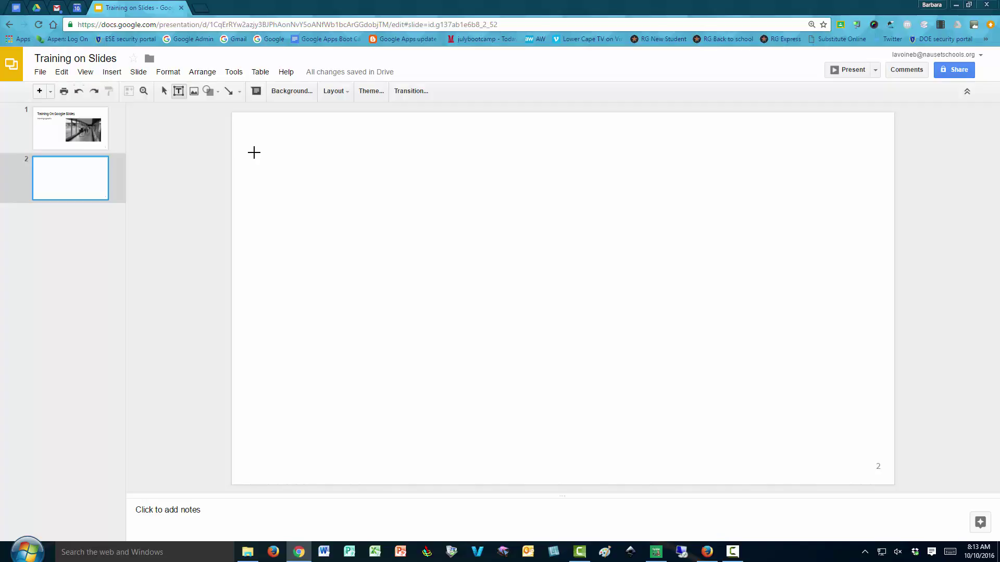
drag(254, 153, 378, 197)
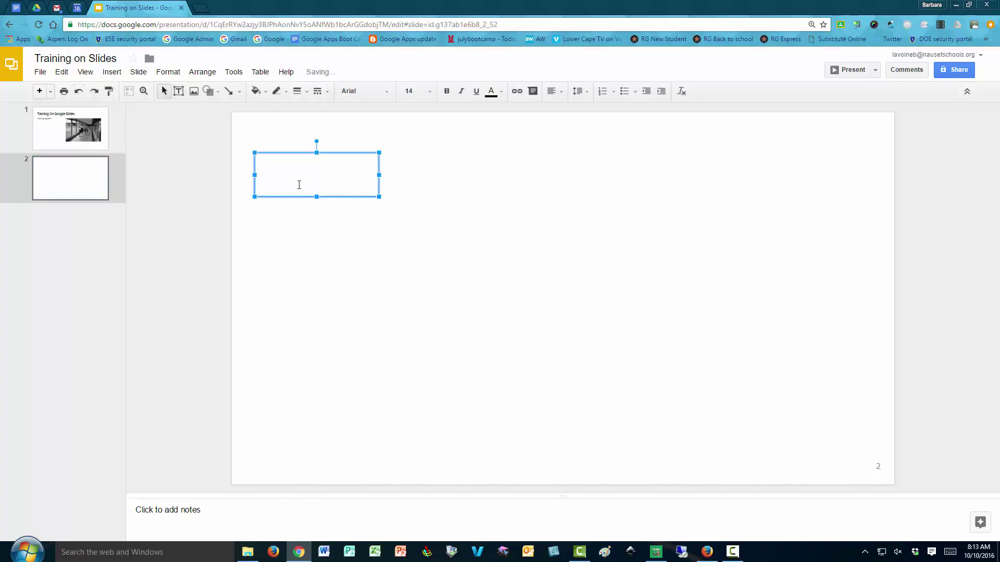
text(Text Box)
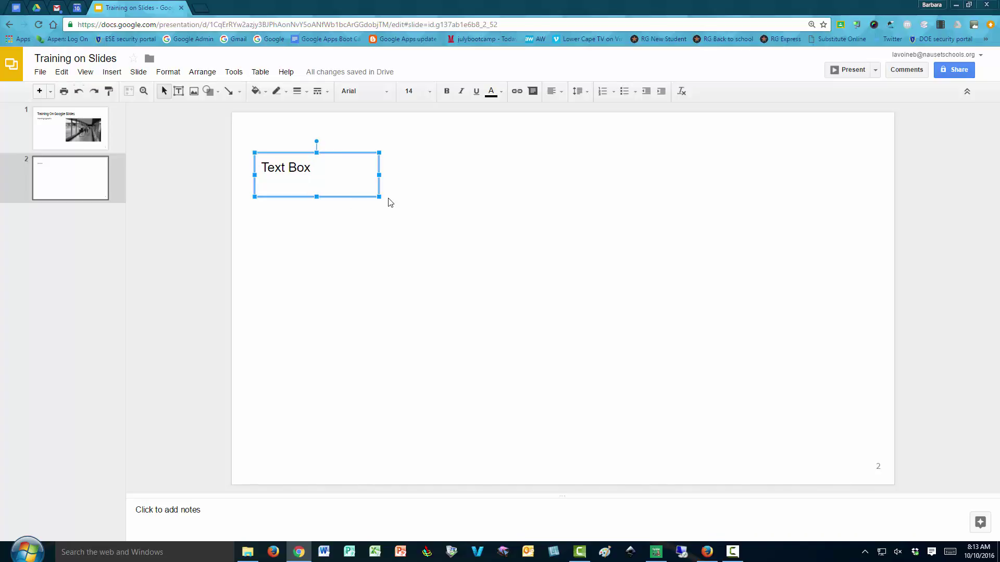
drag(380, 197, 327, 179)
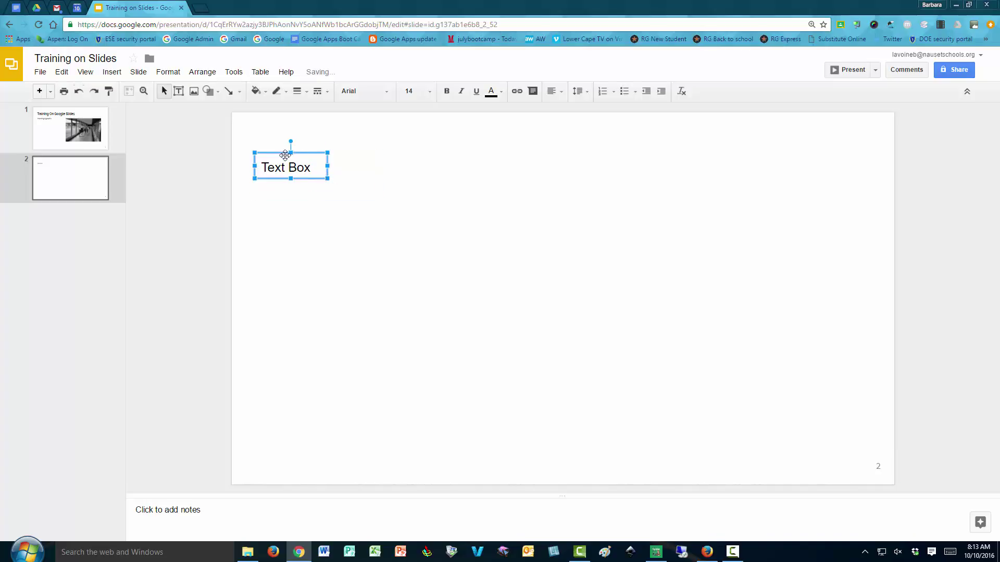
mouse_move(281, 156)
mouse_down()
mouse_move(354, 140)
mouse_move(476, 147)
mouse_move(295, 149)
mouse_up()
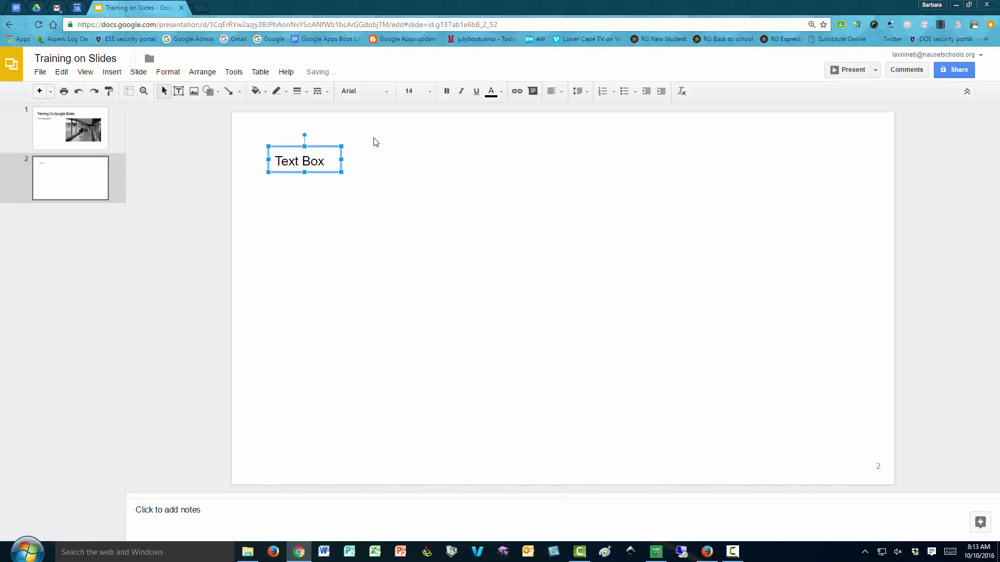
Import the "Points scored" chart from the Eye Color Survey spreadsheet onto slide 2, linked to the spreadsheet
click(113, 76)
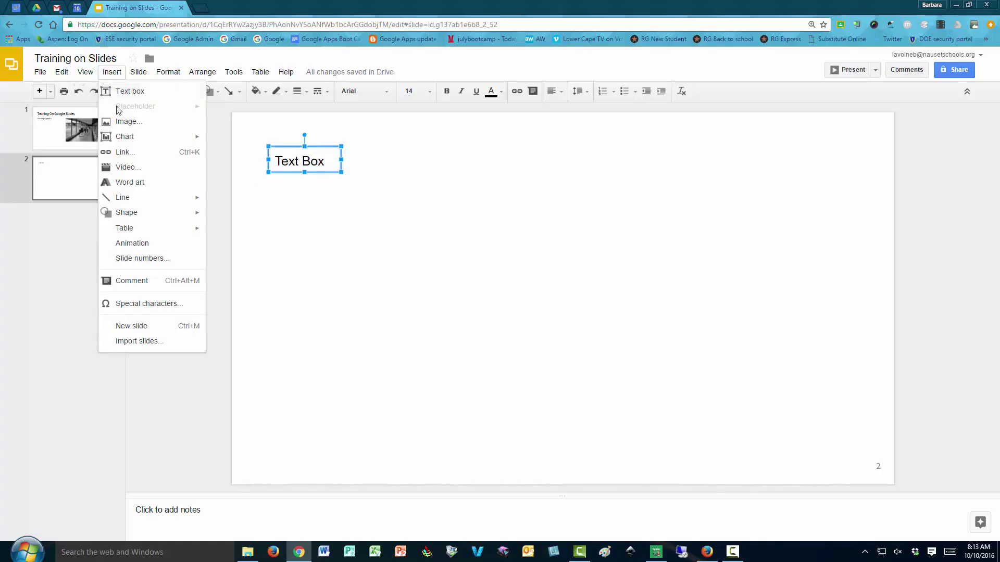
mouse_move(131, 140)
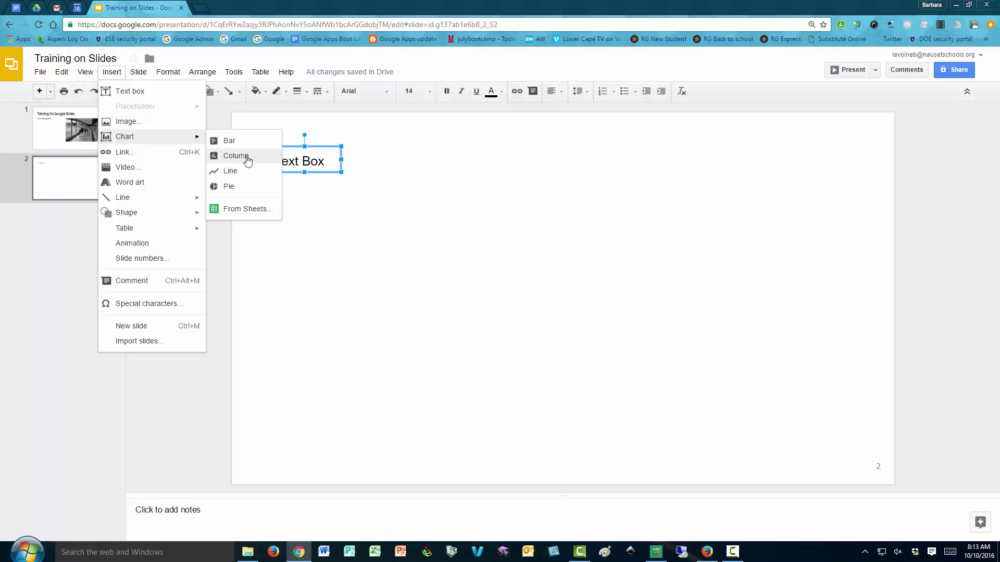
click(236, 213)
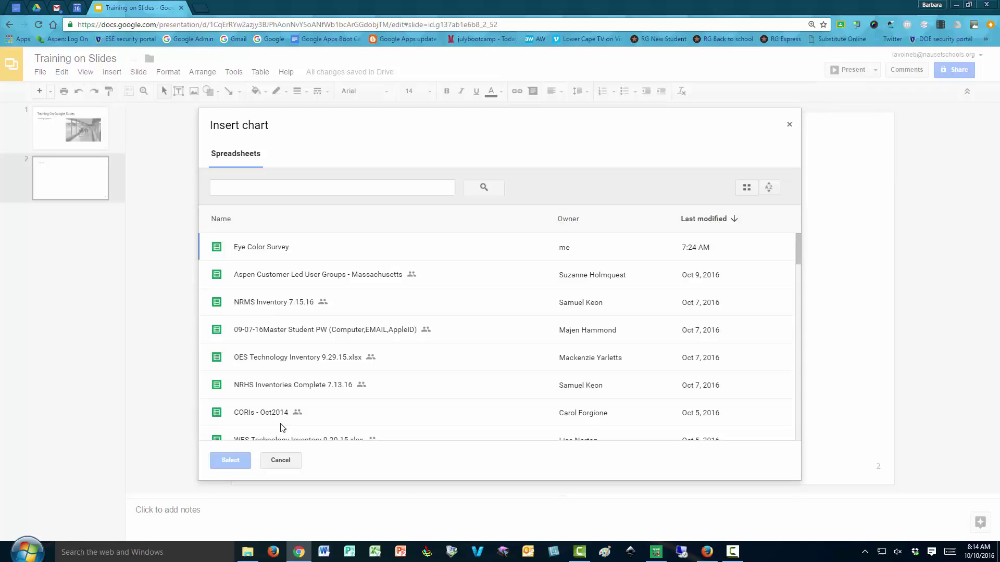
click(264, 249)
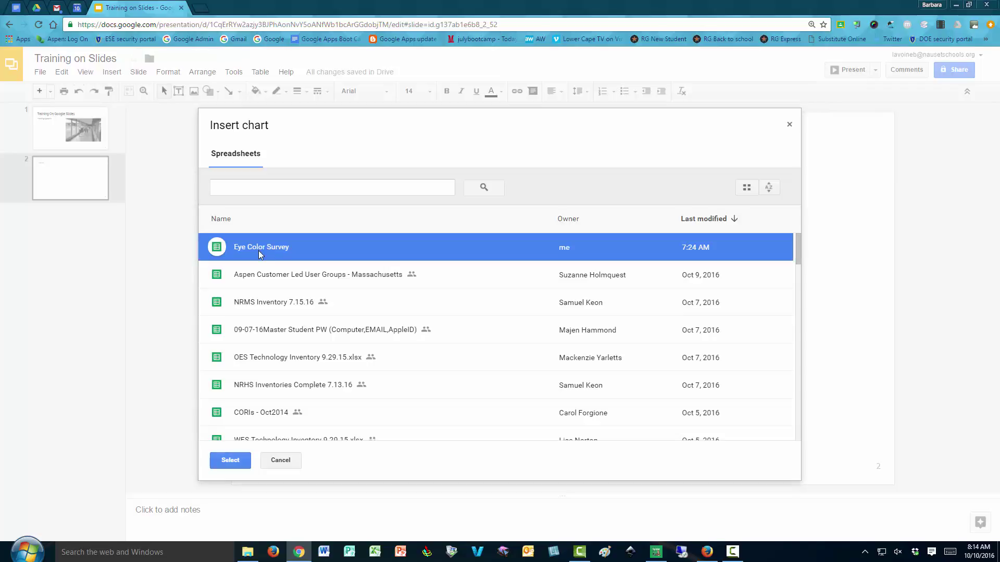
click(231, 462)
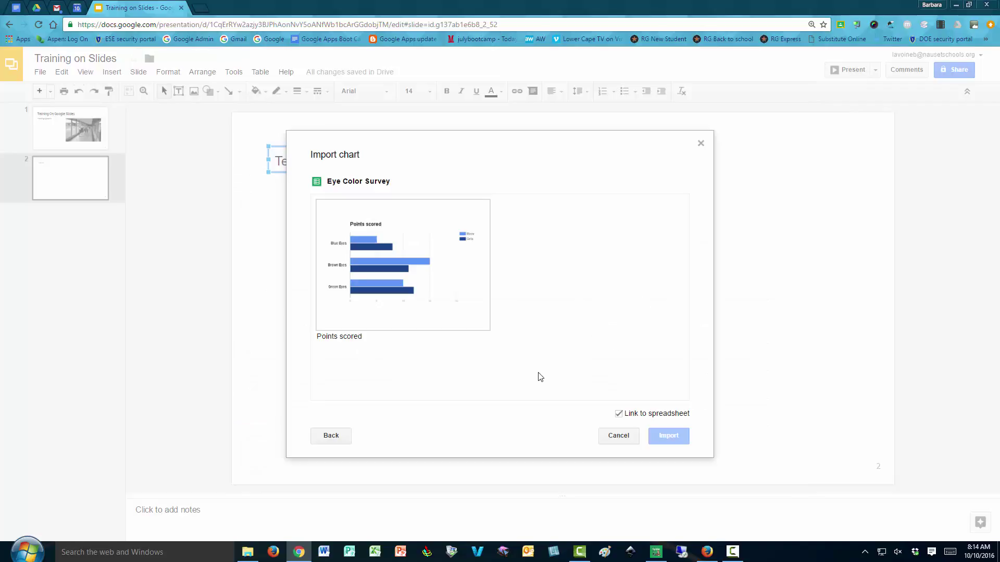
click(373, 294)
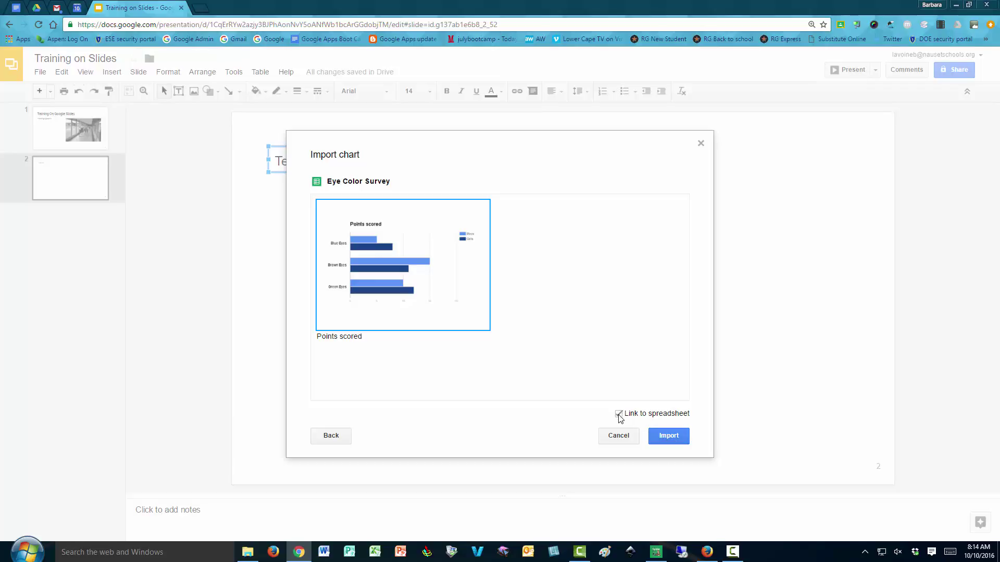
click(667, 438)
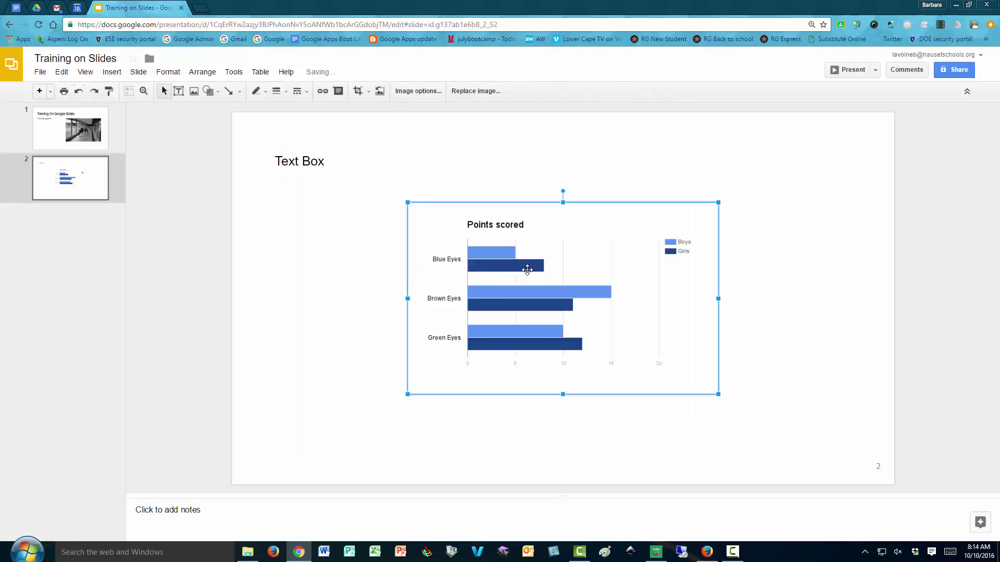
Enlarge the Points scored chart slightly and place it in the slide's upper-right area
drag(527, 268, 364, 256)
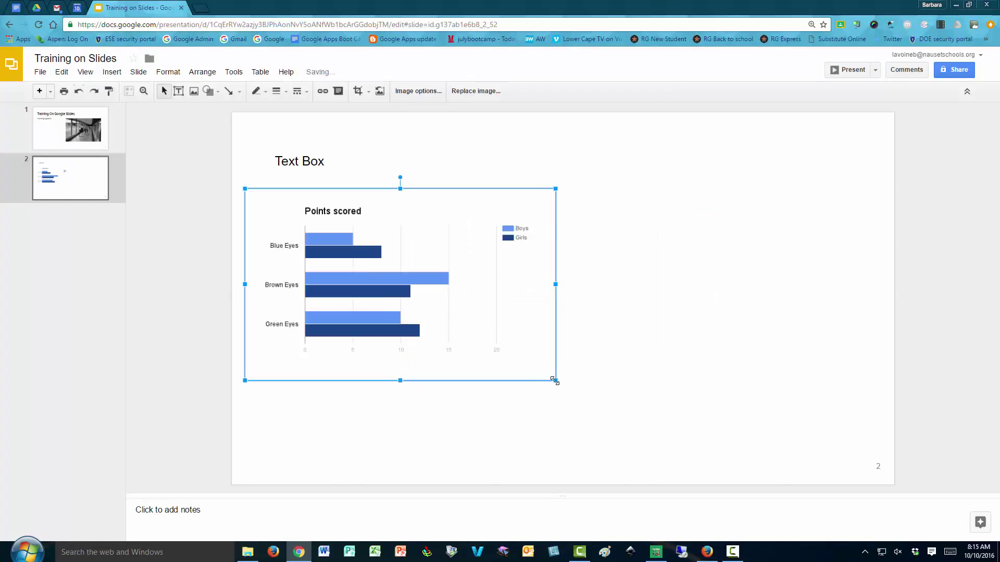
drag(555, 380, 602, 389)
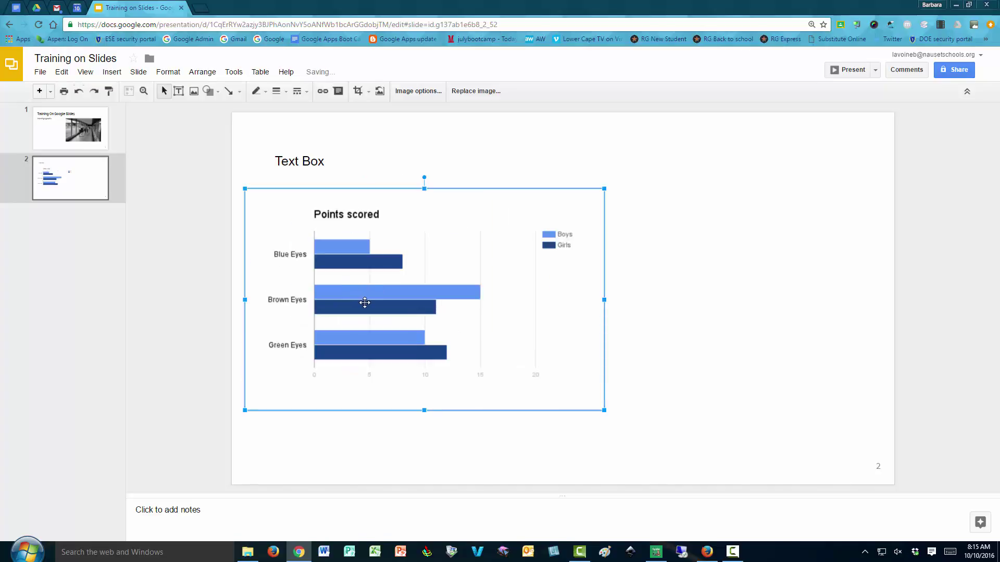
drag(370, 298, 636, 242)
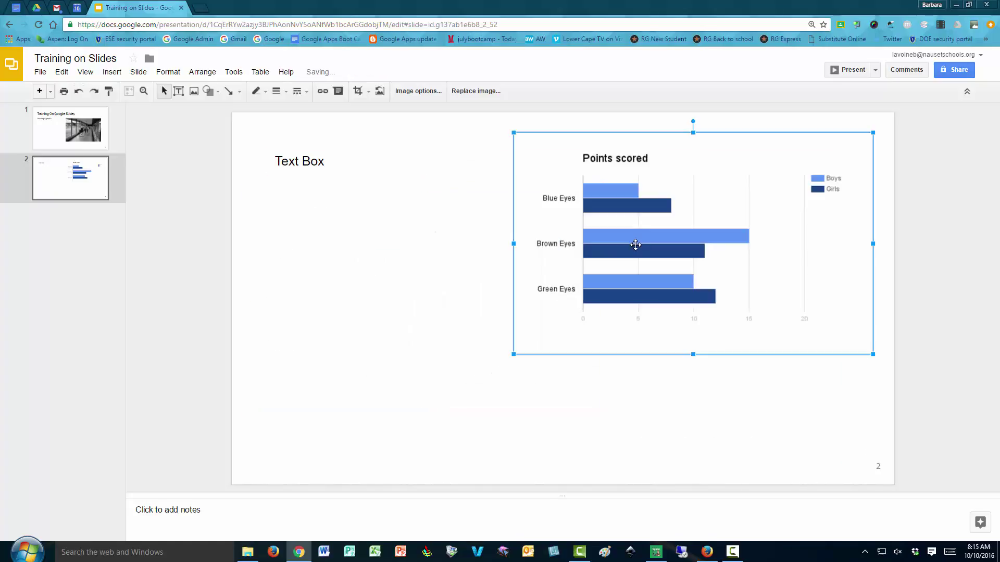
Insert word art reading "Word Art - Charts" and position it across the slide just below the chart
click(110, 74)
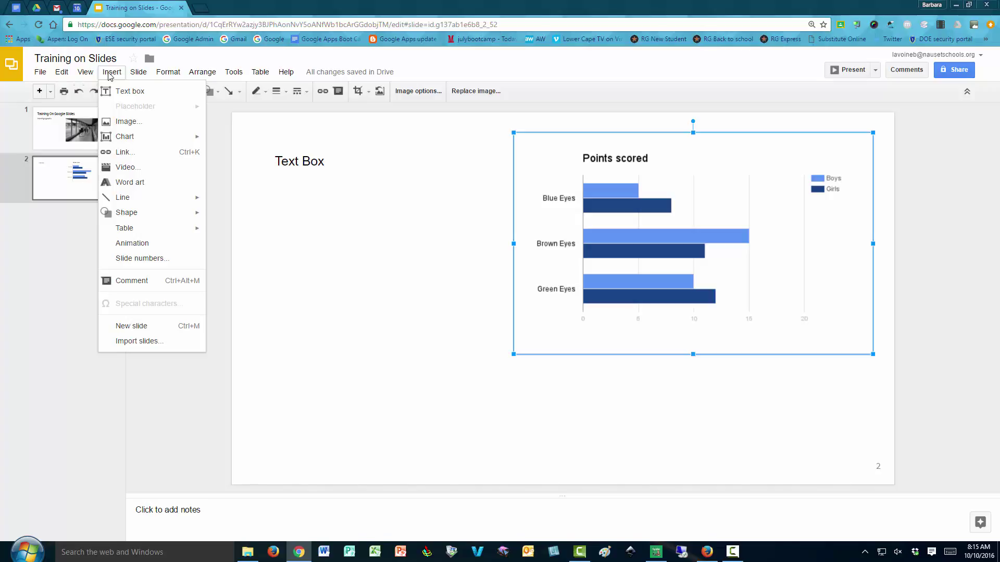
click(130, 184)
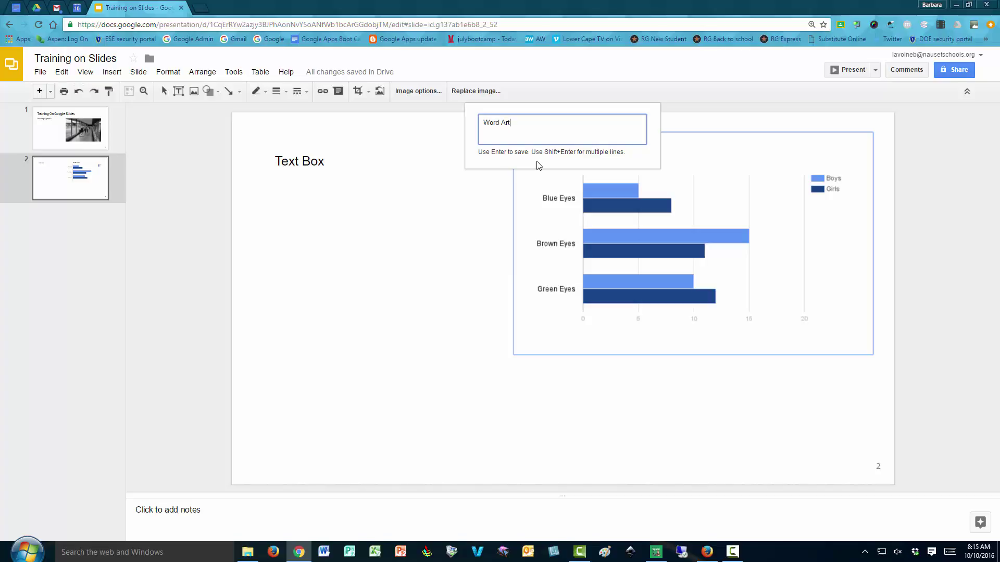
text(Word Art - Charts)
key(Return)
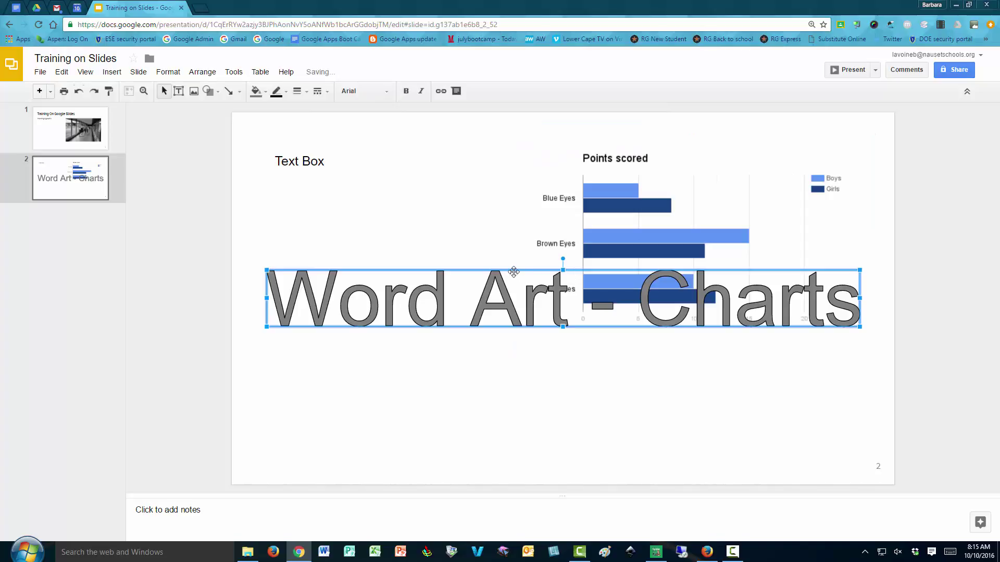
drag(514, 271, 514, 342)
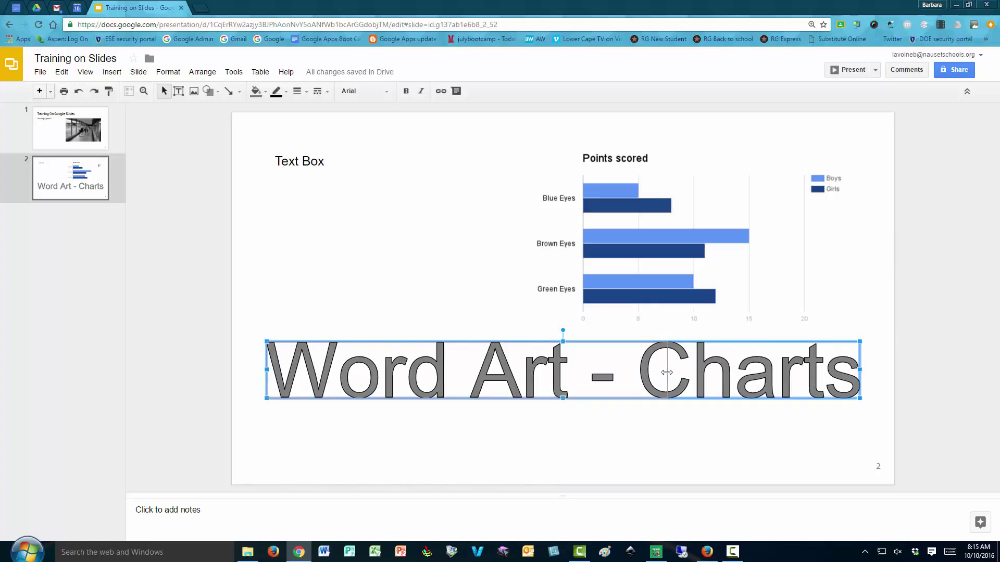
drag(666, 372, 858, 368)
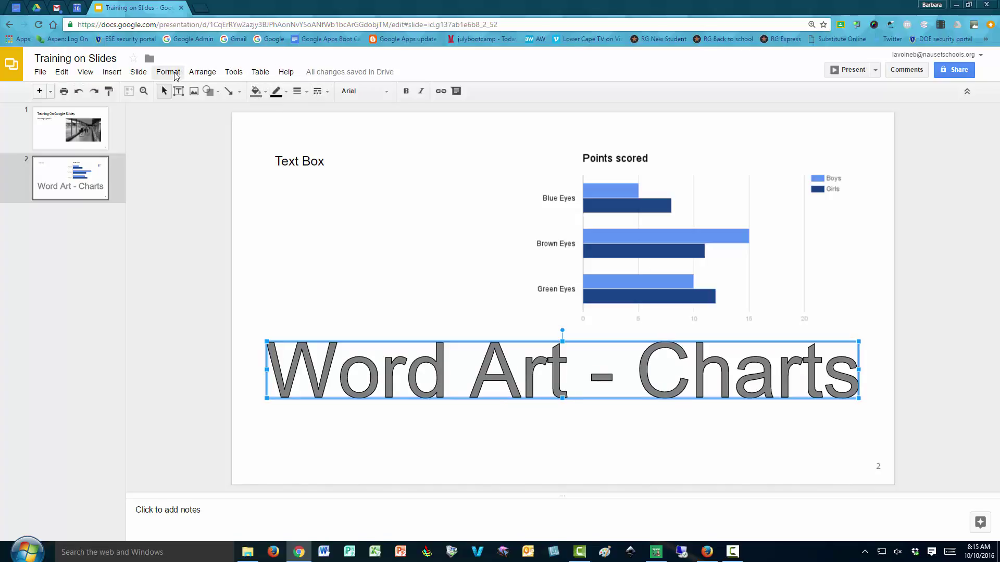
Format the word art with a light blue fill and a dark green outline 8px thick
click(168, 72)
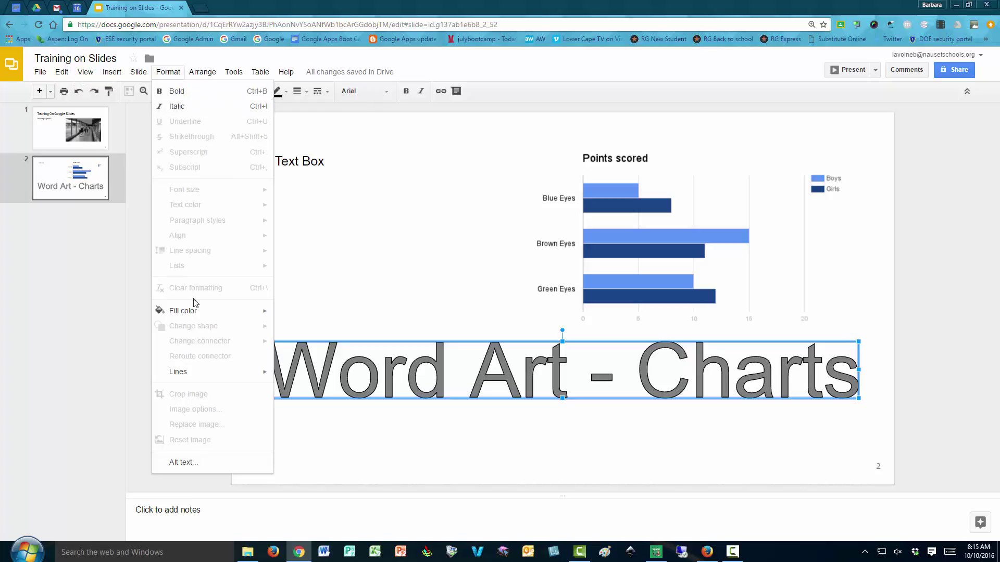
mouse_move(202, 314)
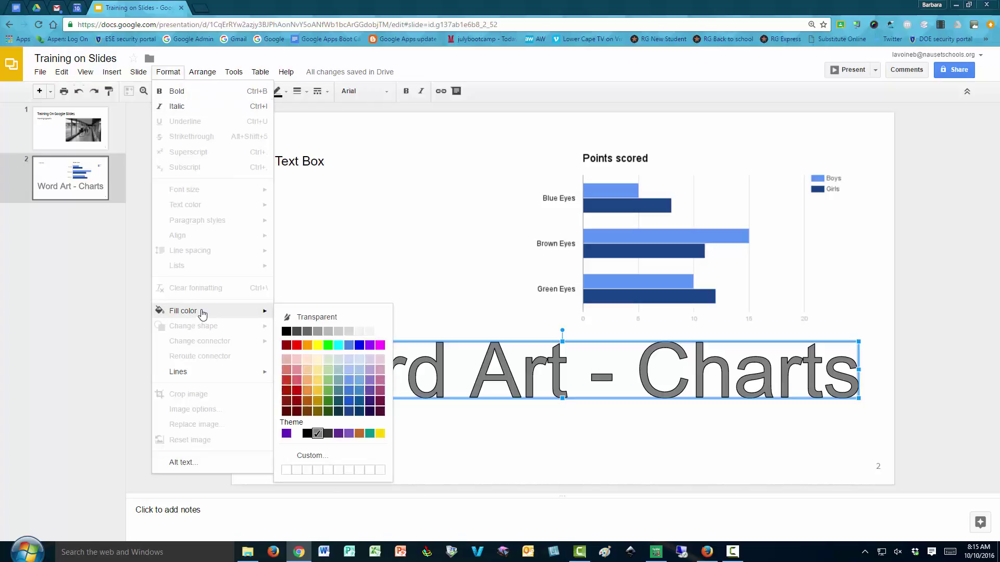
click(349, 380)
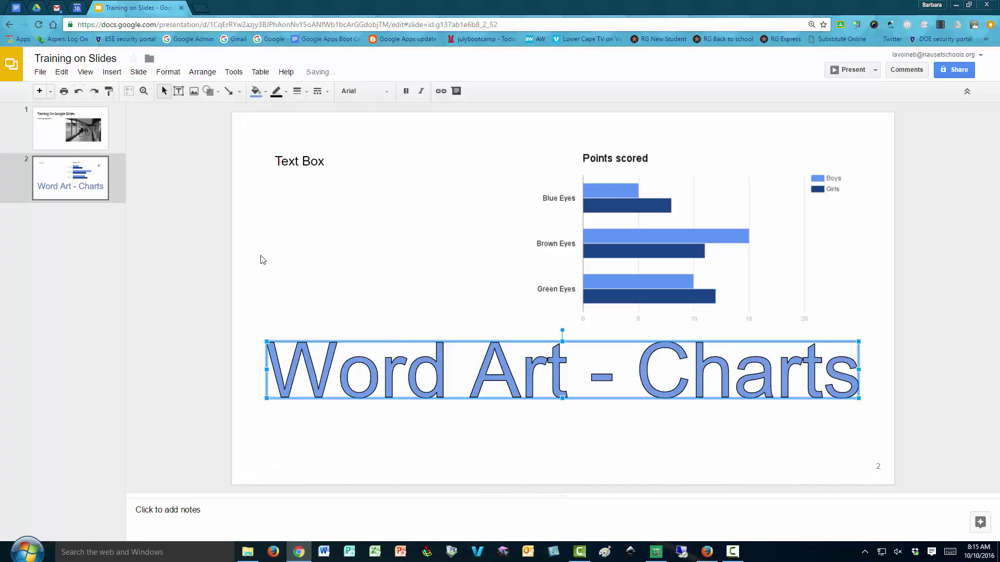
click(286, 93)
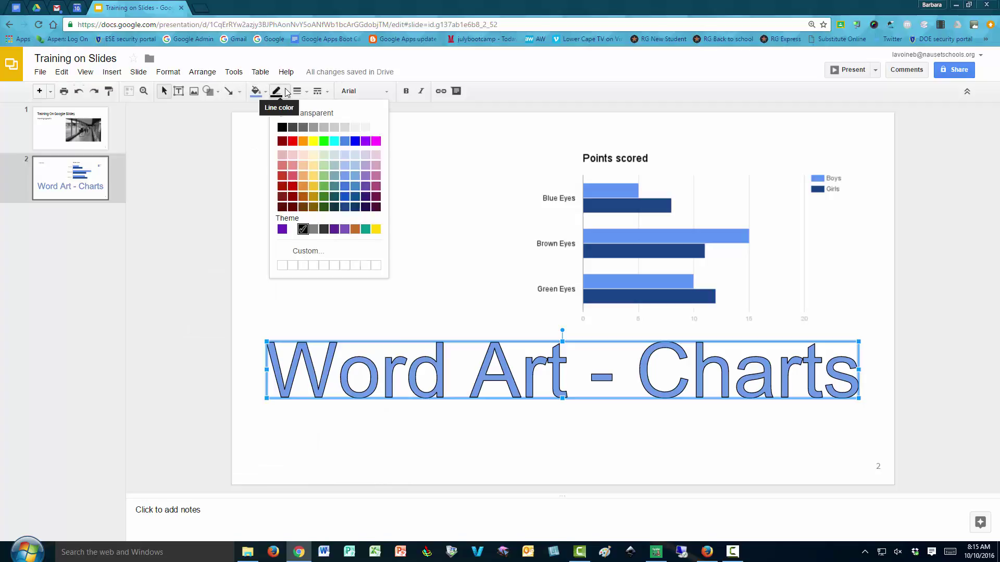
click(328, 199)
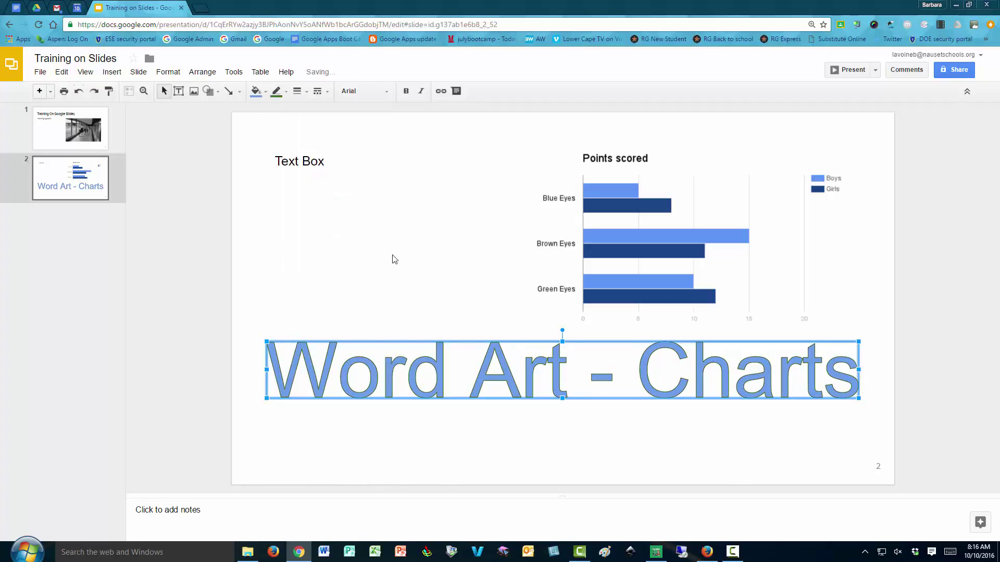
click(298, 92)
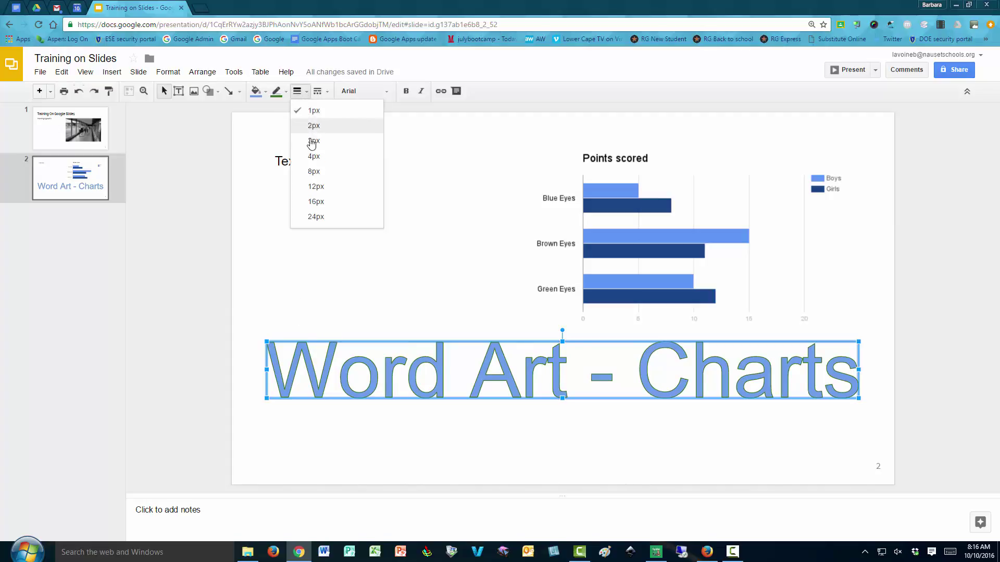
click(314, 171)
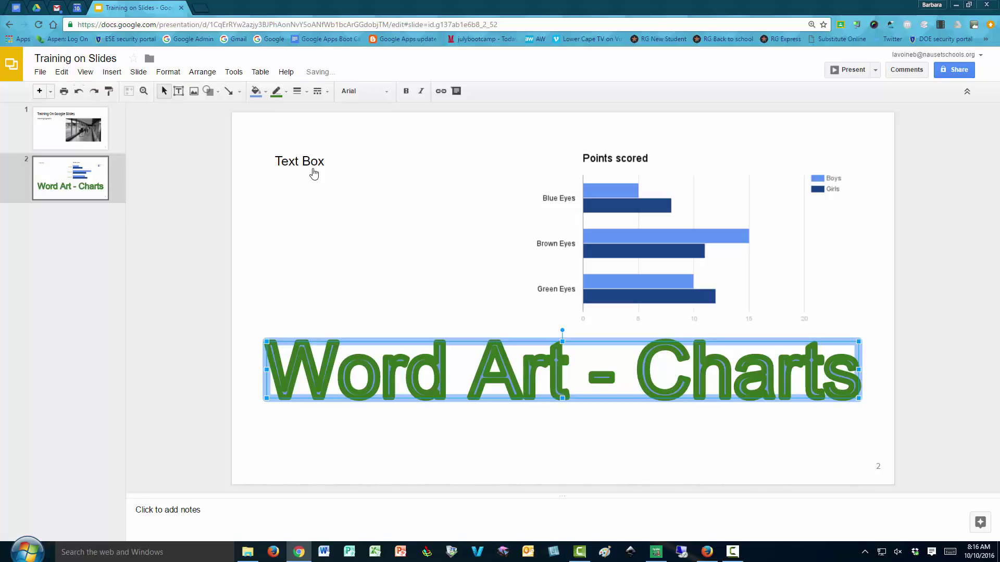
Change the word art's font to Comic Sans MS and shift it left toward the slide's edge
click(387, 92)
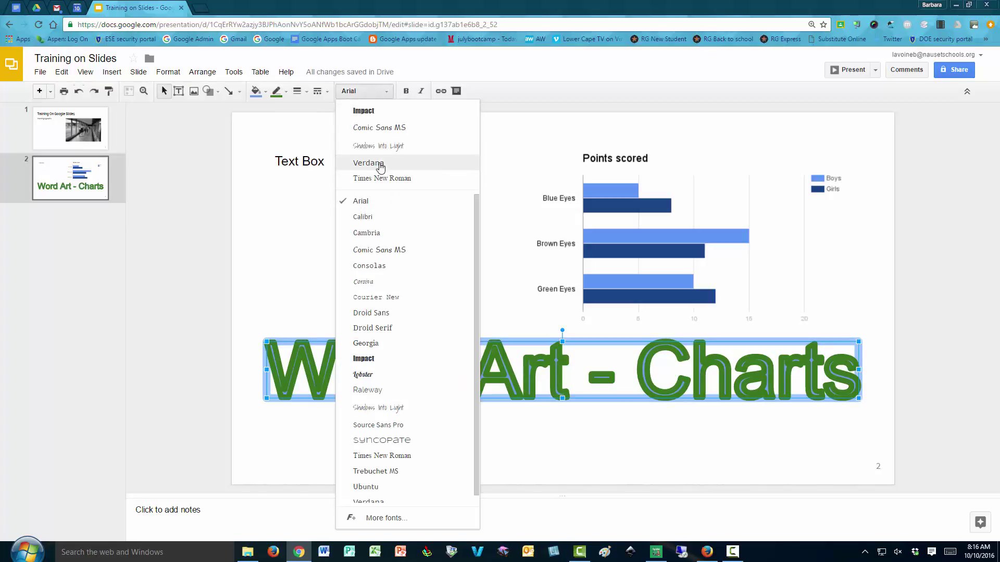
click(370, 129)
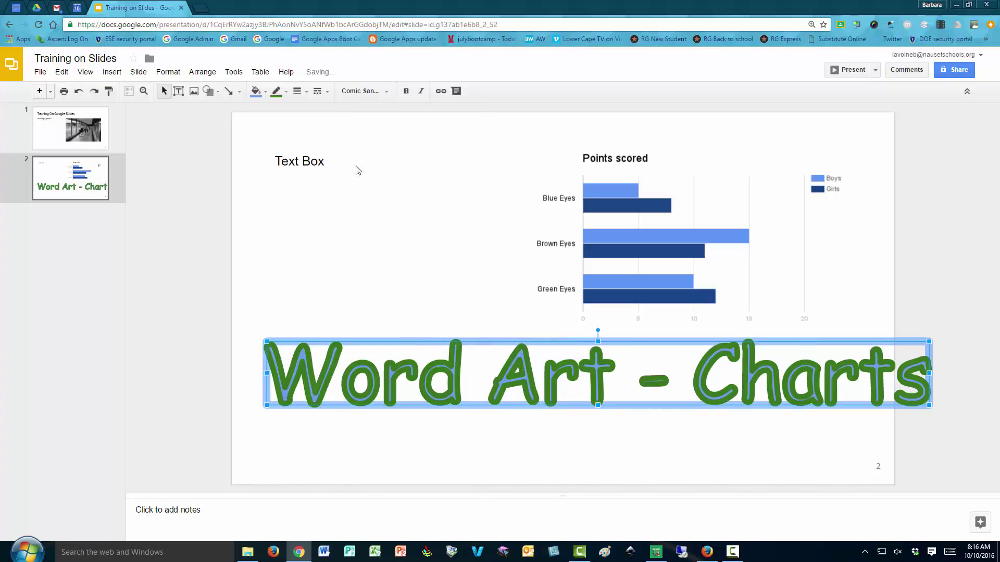
drag(409, 341, 388, 338)
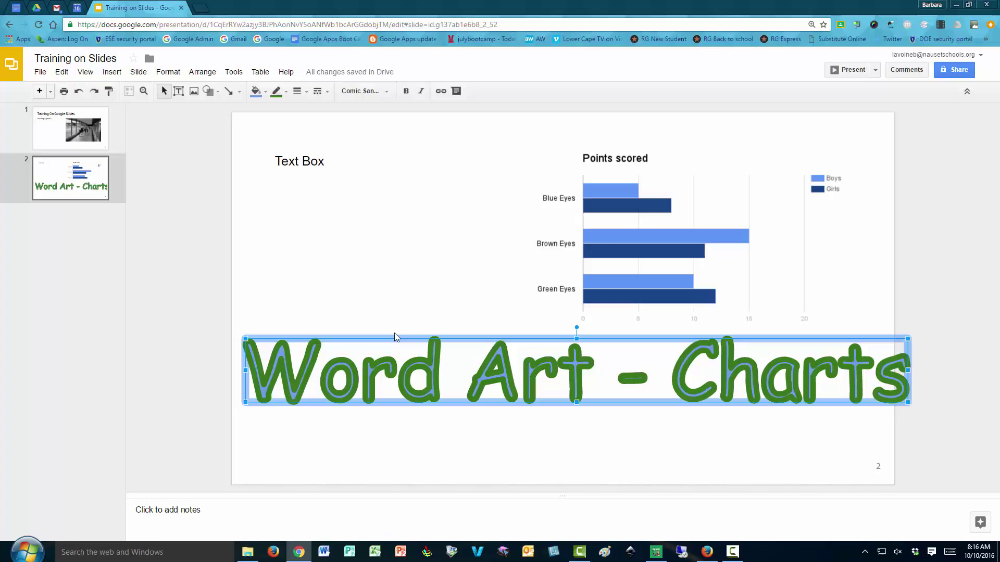
Draw an arrow from above the word art up to the chart's Brown Eyes label and deselect it
click(112, 72)
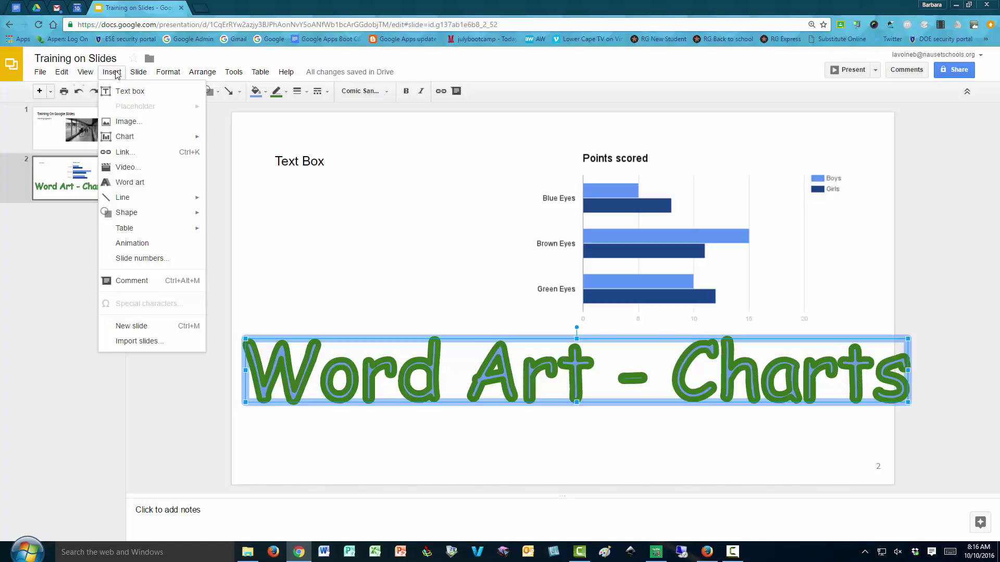
mouse_move(138, 198)
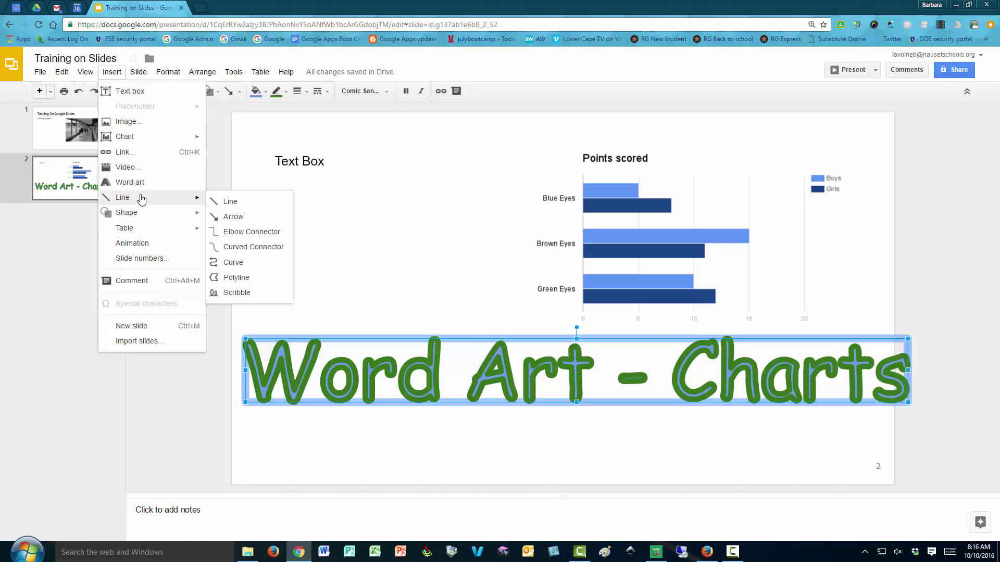
click(232, 216)
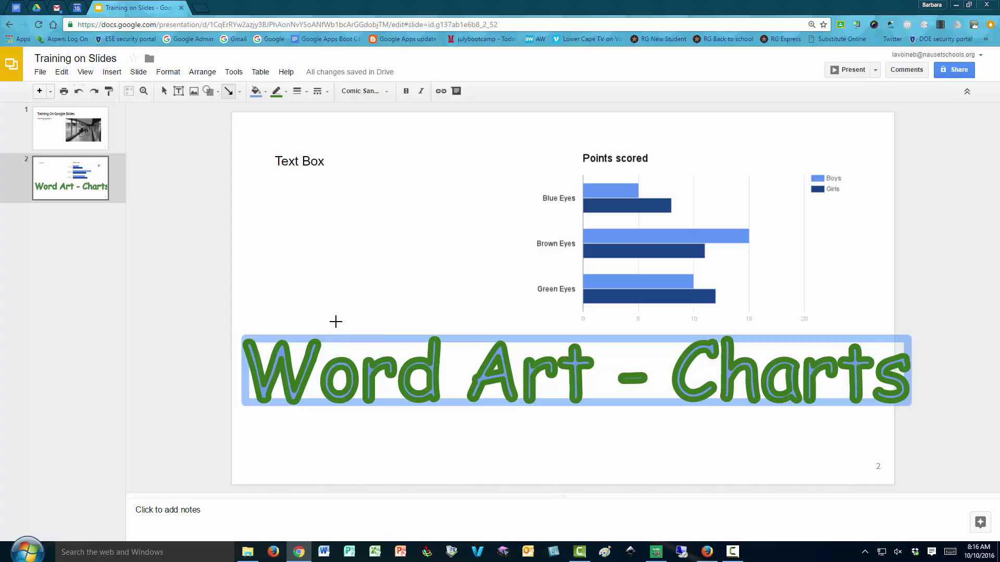
mouse_move(335, 322)
mouse_down()
mouse_move(380, 310)
mouse_move(518, 239)
mouse_up()
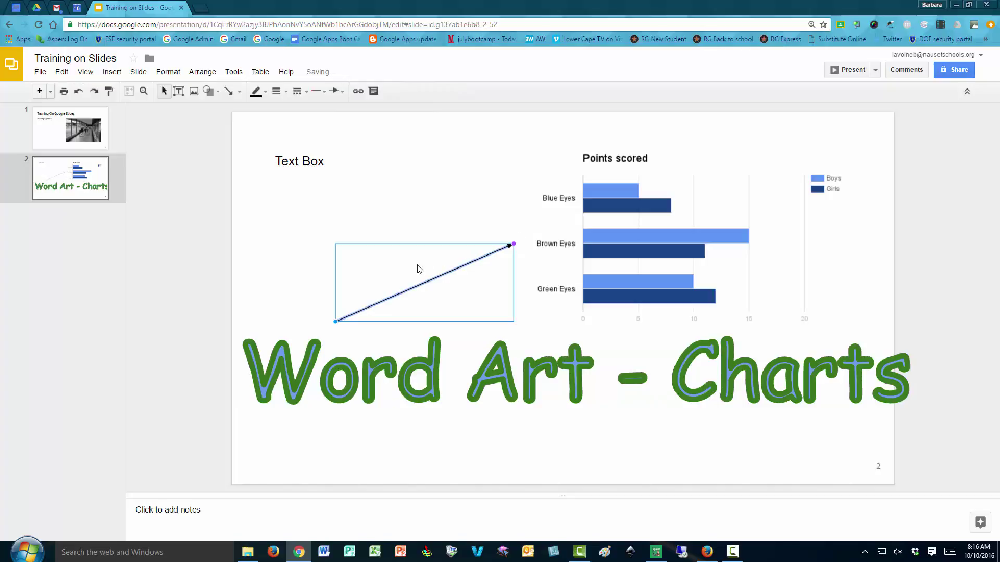
click(432, 294)
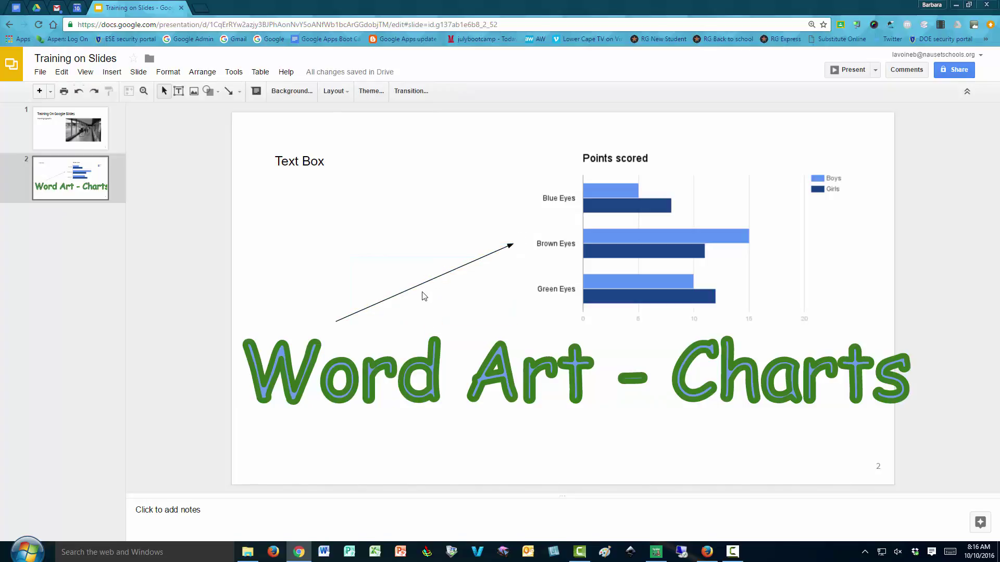
Shorten the arrow by moving its tail up toward the chart, keeping the head beside the Brown Eyes label
click(421, 283)
click(420, 275)
click(427, 283)
mouse_move(427, 284)
mouse_down()
mouse_move(399, 259)
mouse_move(427, 282)
mouse_up()
drag(335, 318, 422, 293)
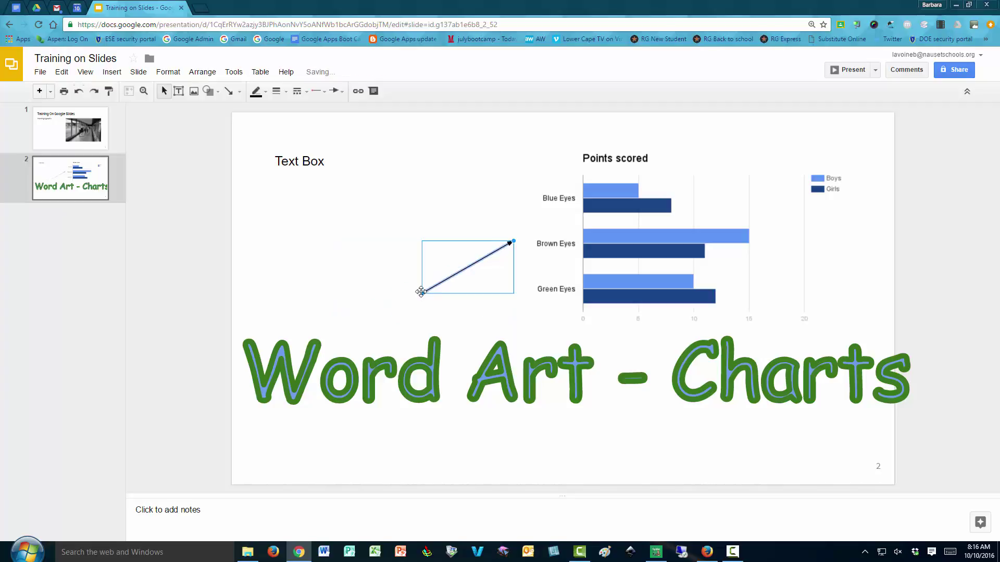
Format the arrow with a 4px line weight and the short-dashed line style
click(284, 92)
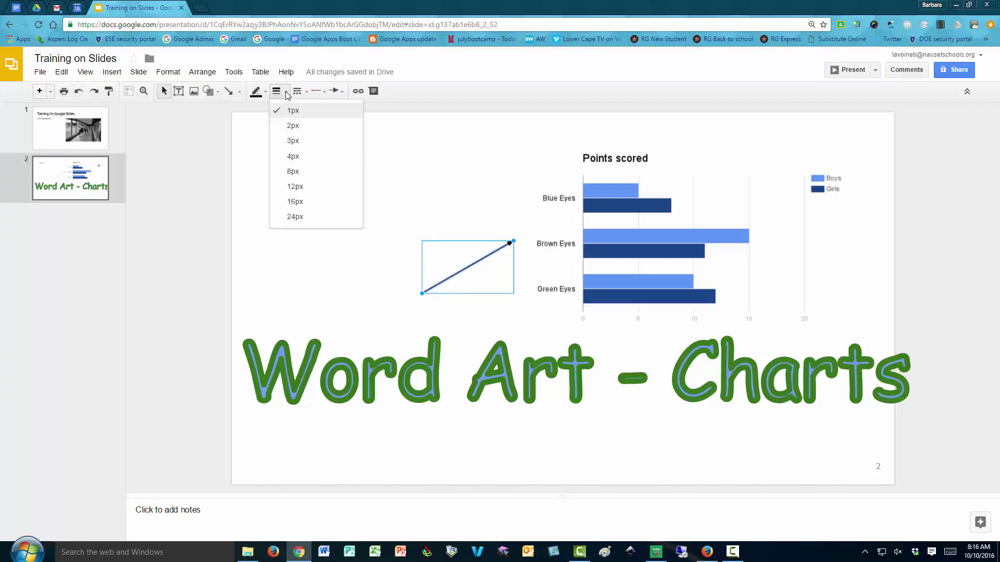
click(292, 155)
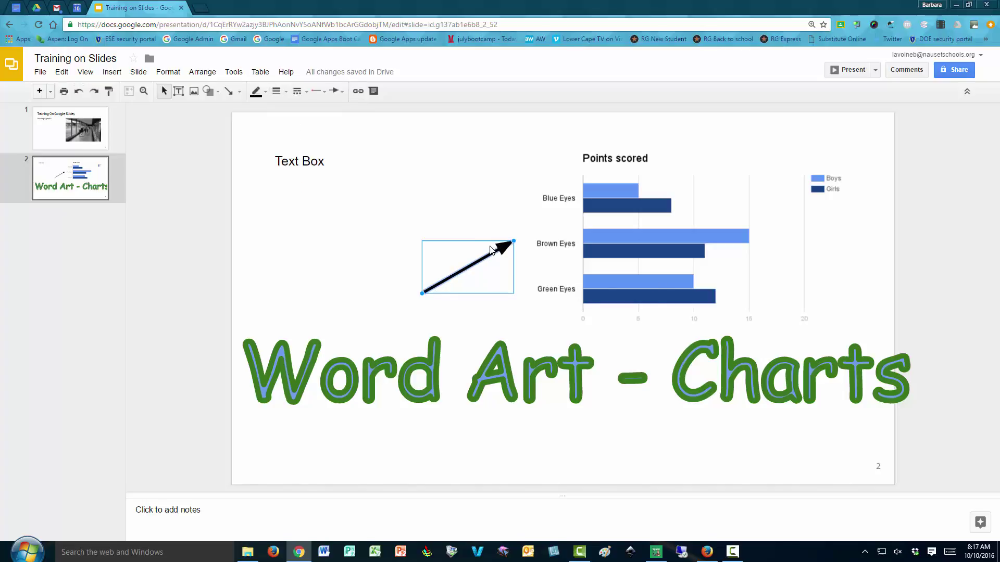
click(307, 93)
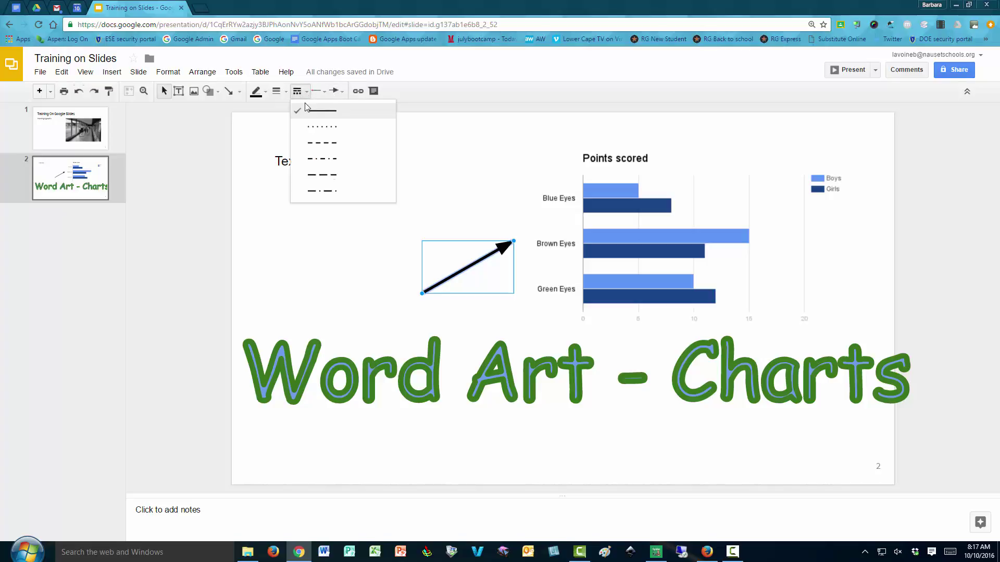
click(313, 143)
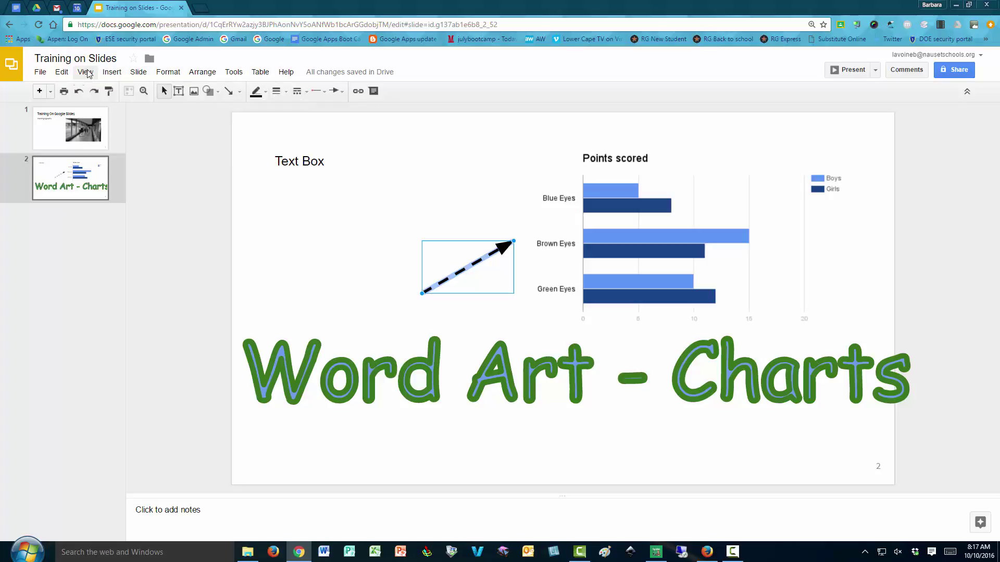
Draw a rectangular callout shape below the Text Box and move it above the arrow, next to the chart title
click(111, 73)
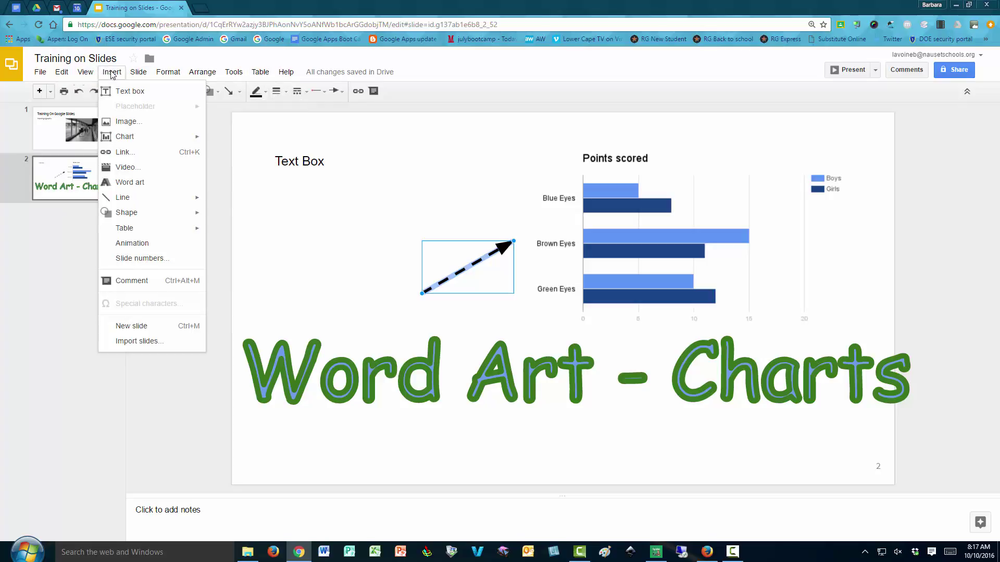
mouse_move(138, 214)
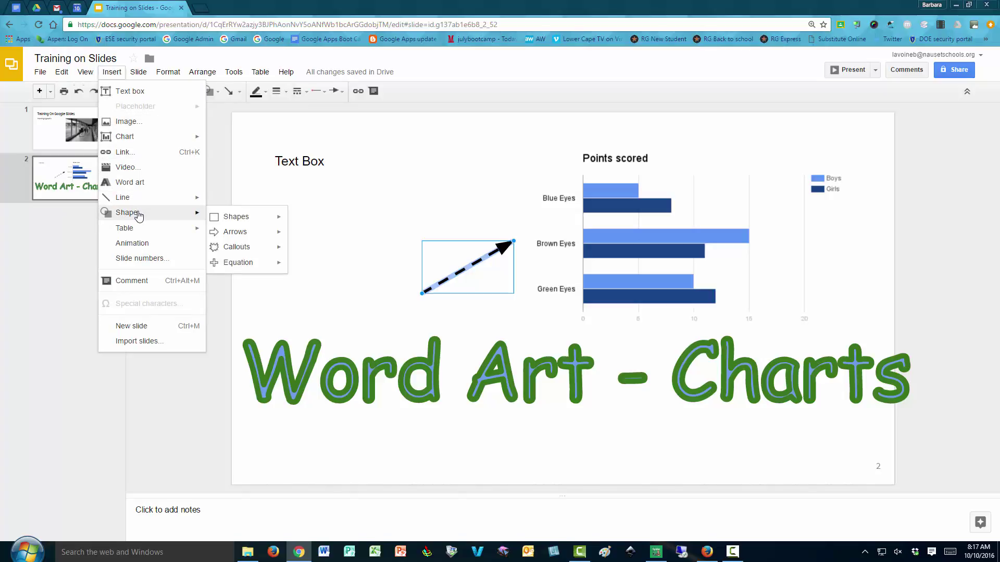
mouse_move(233, 251)
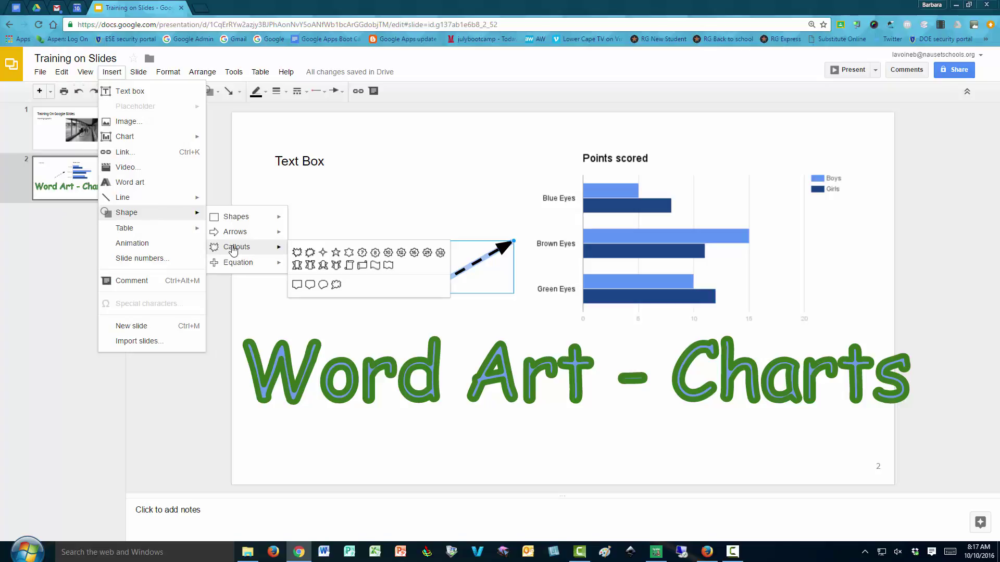
click(297, 286)
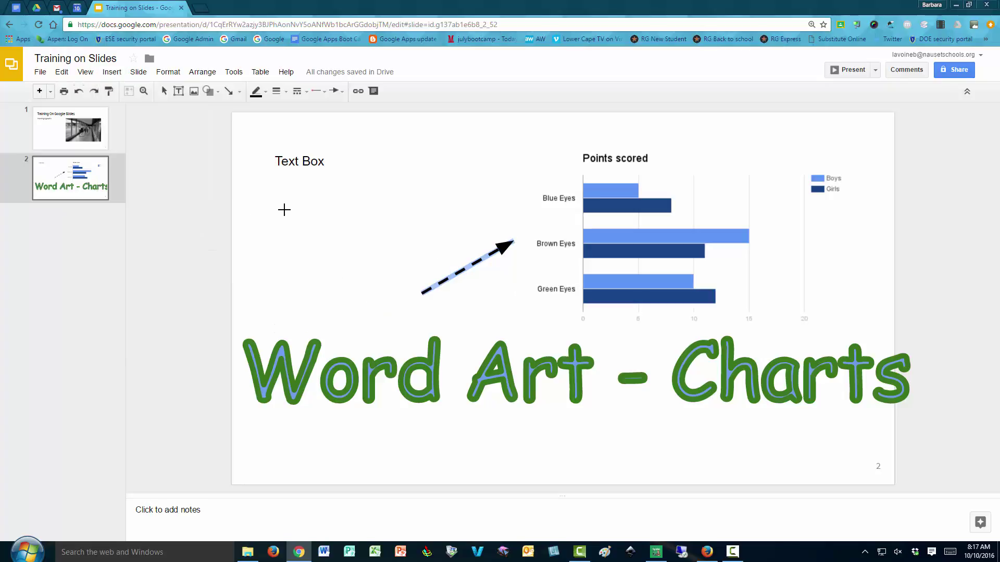
drag(283, 210, 419, 271)
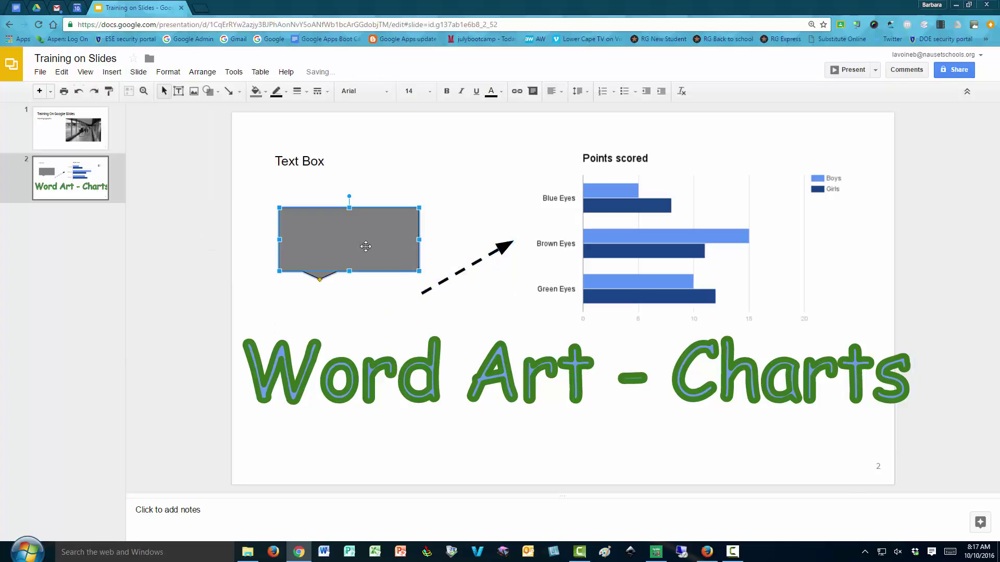
drag(312, 244, 472, 174)
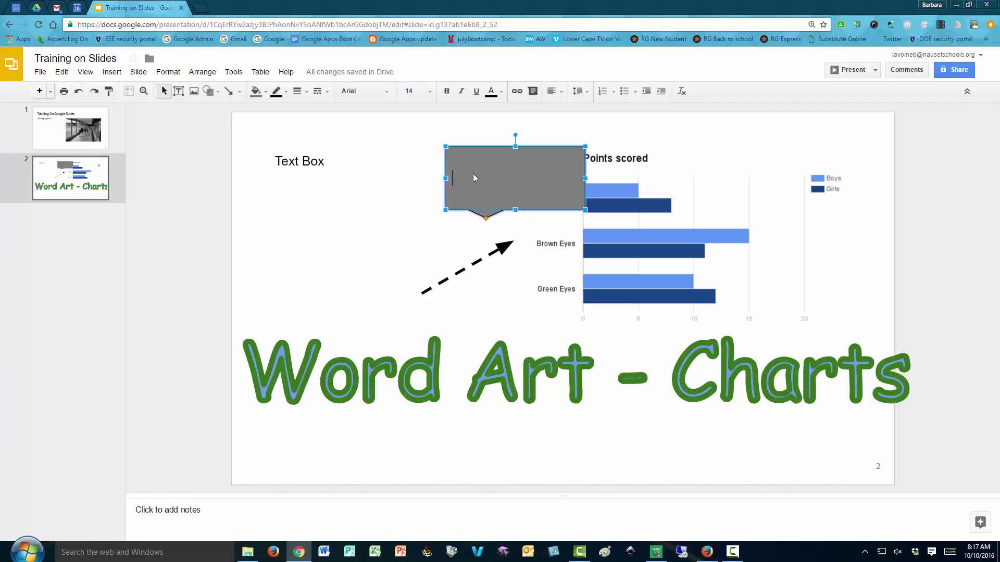
Enter "Look at my chart" in the callout and resize it smaller, placing it clear of the chart above the arrow
click(473, 178)
text(Look at my chr)
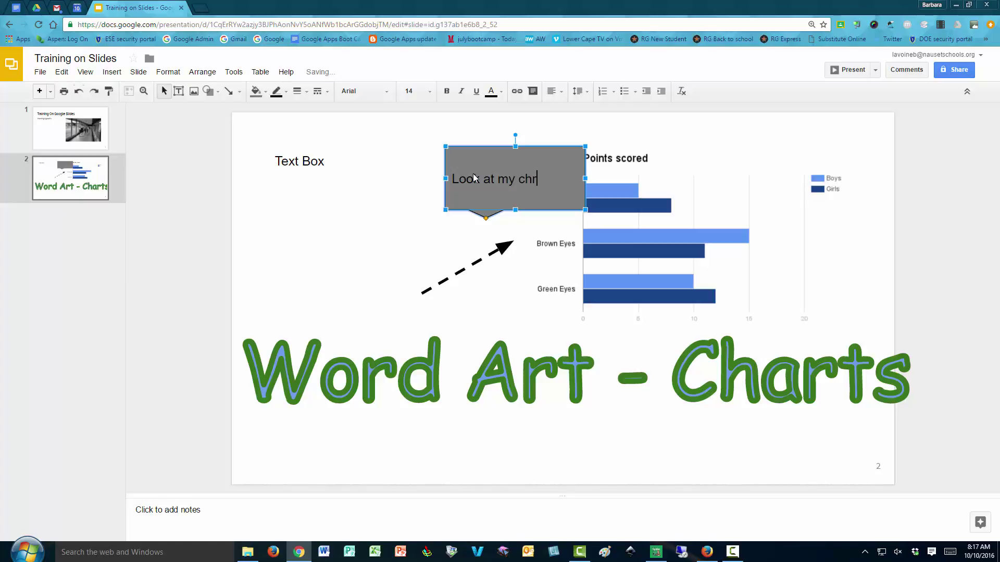
key(BackSpace)
text(art)
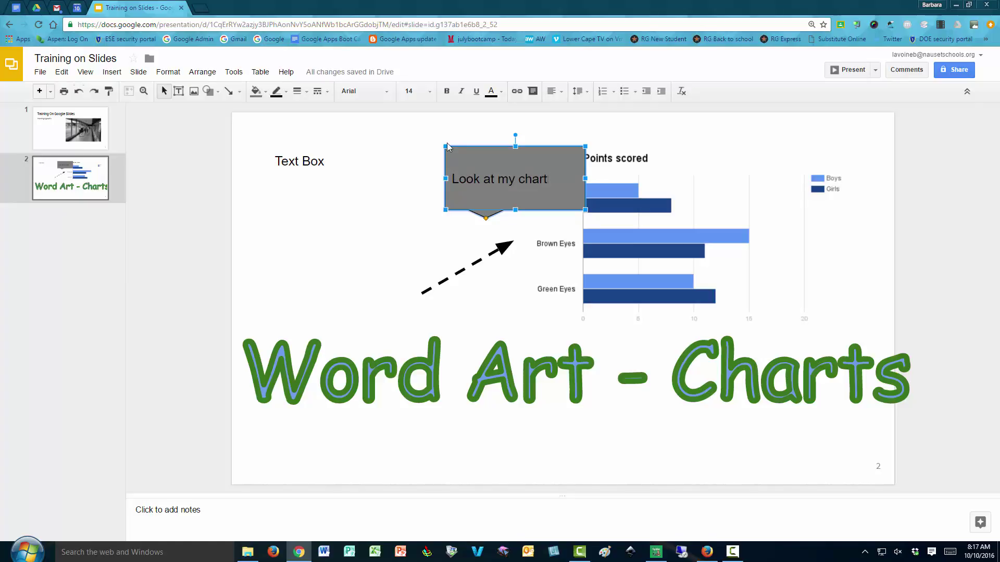
drag(446, 147, 493, 168)
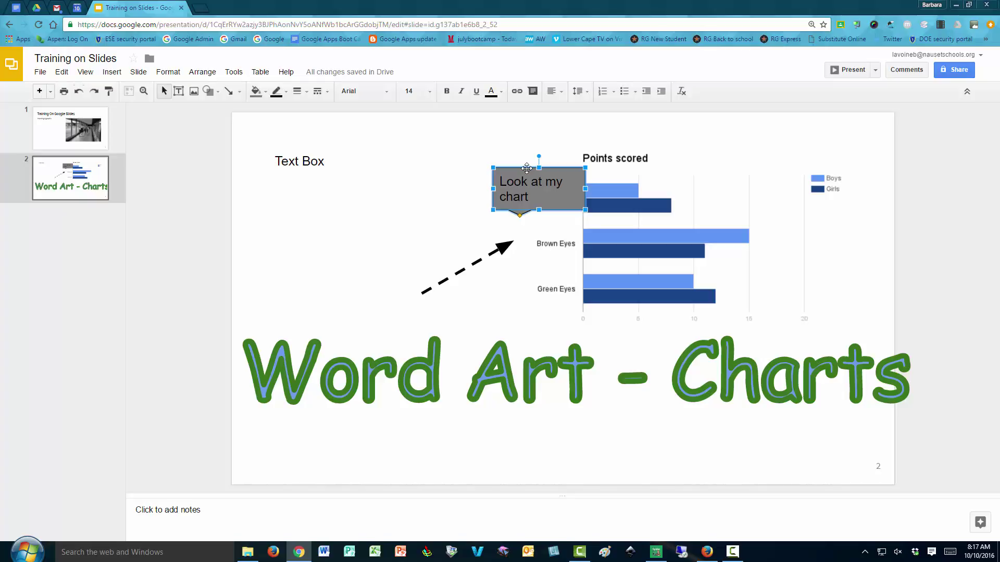
drag(526, 167, 476, 156)
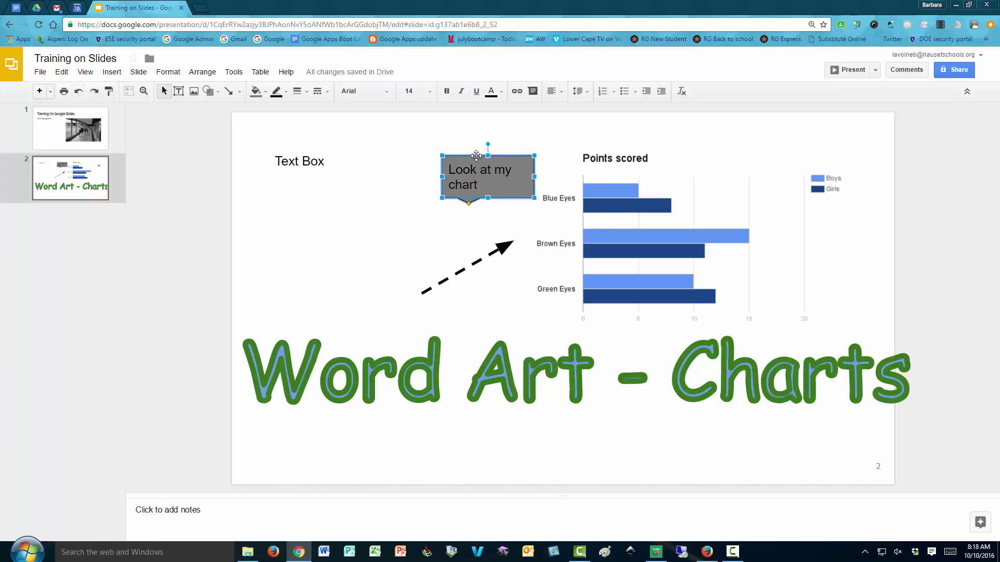
Attach a comment to the callout reading "Looks good. Your research is right."
click(113, 73)
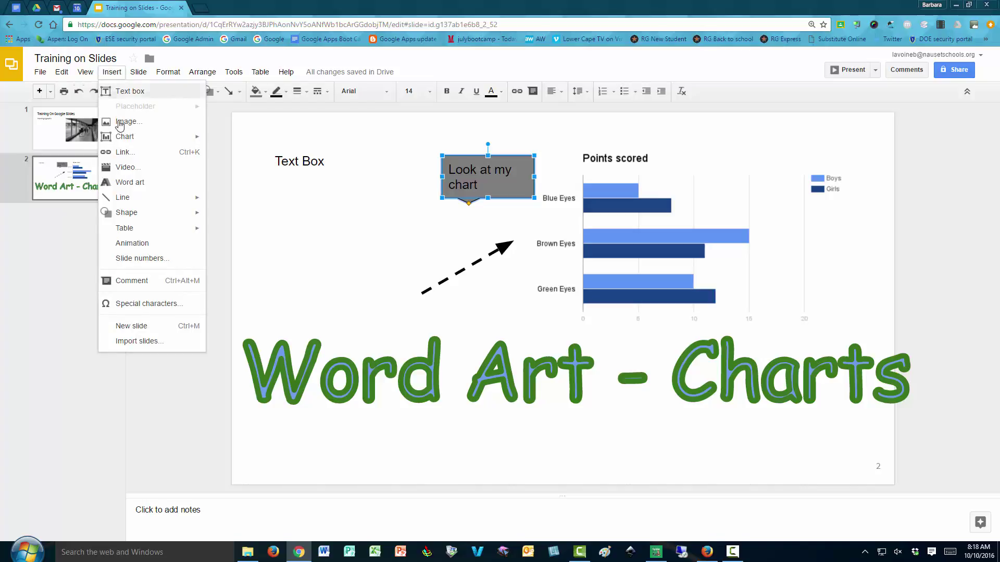
click(138, 283)
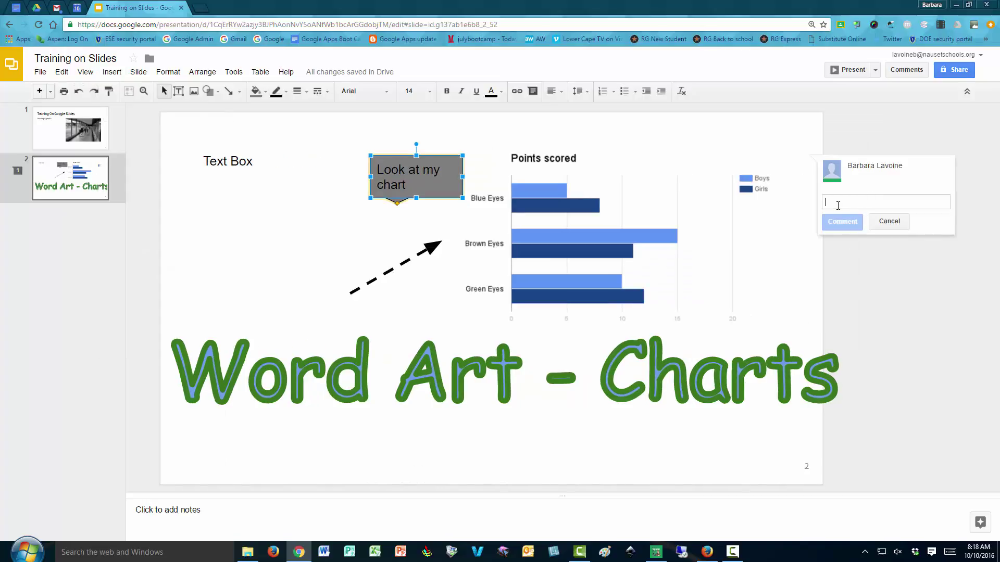
text(Look)
text(s good)
text(.  Your re)
text(ase)
text(son)
key(BackSpace)
key(BackSpace)
key(BackSpace)
key(BackSpace)
key(BackSpace)
key(BackSpace)
text(sea)
text(r)
text(c)
text(ch i)
text(s )
text(right.)
click(853, 224)
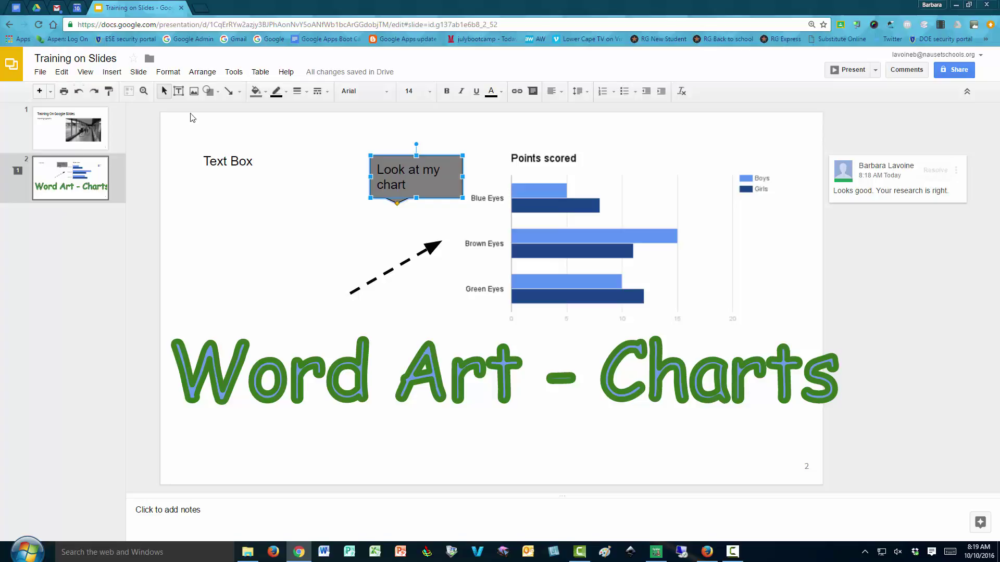
Add a new slide with the Blank layout after slide 2
click(113, 73)
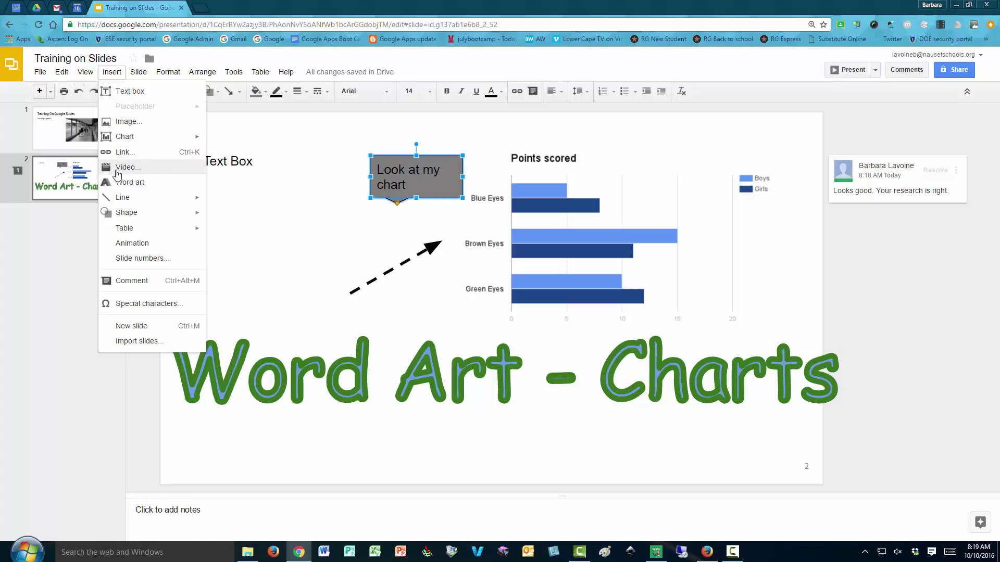
click(50, 92)
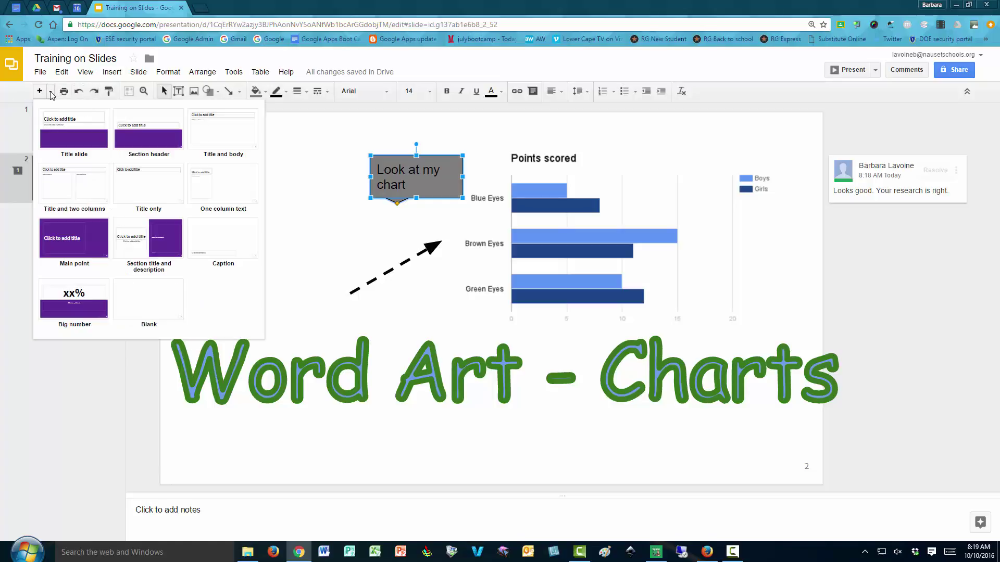
click(150, 302)
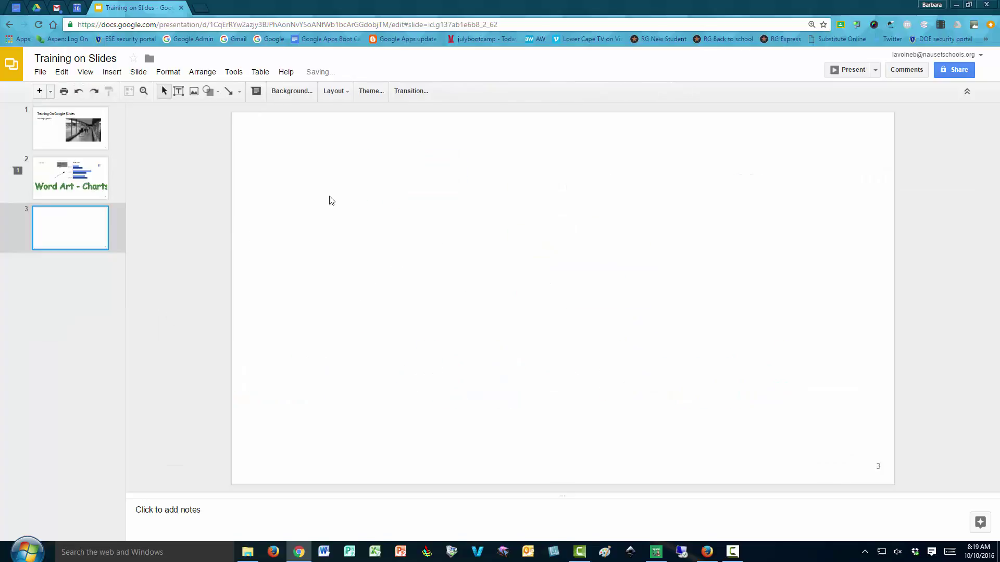
Start inserting a video on the blank slide and search YouTube for "eye colors"
click(109, 75)
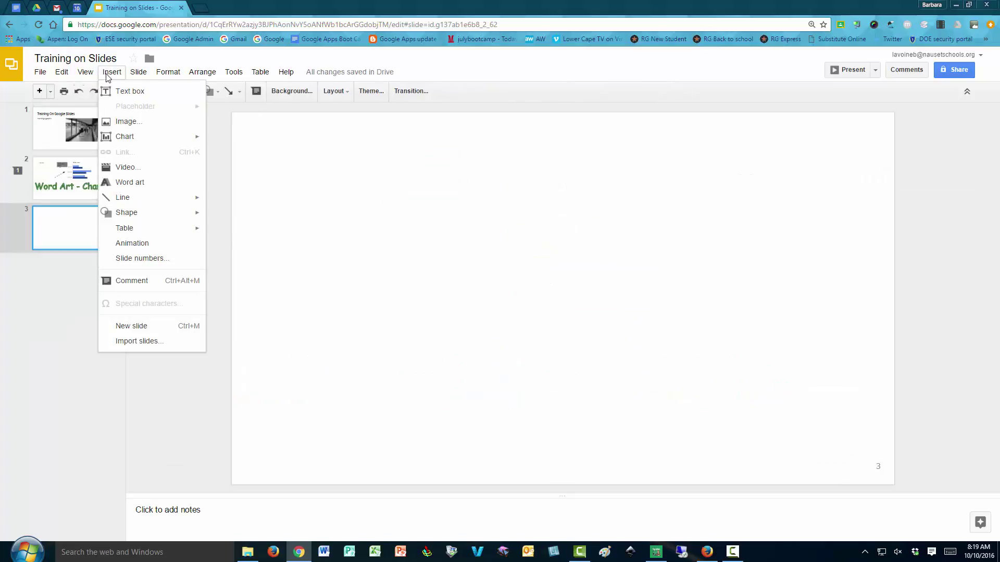
click(131, 170)
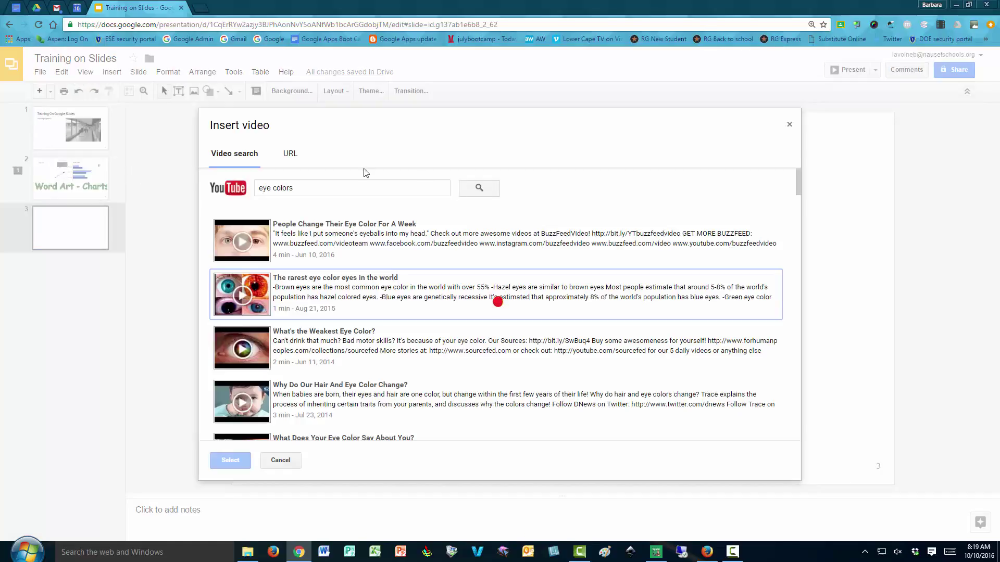
click(290, 156)
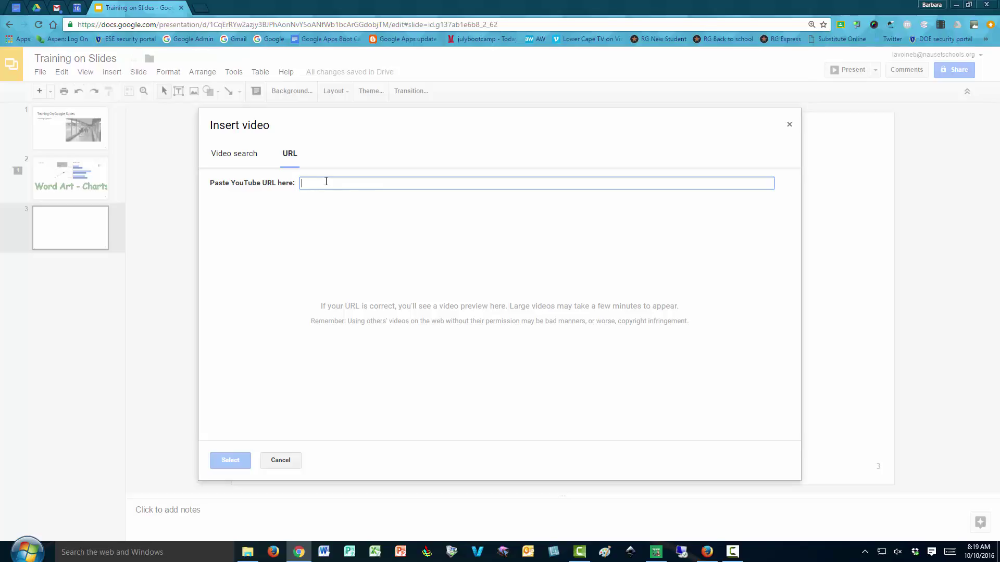
click(234, 155)
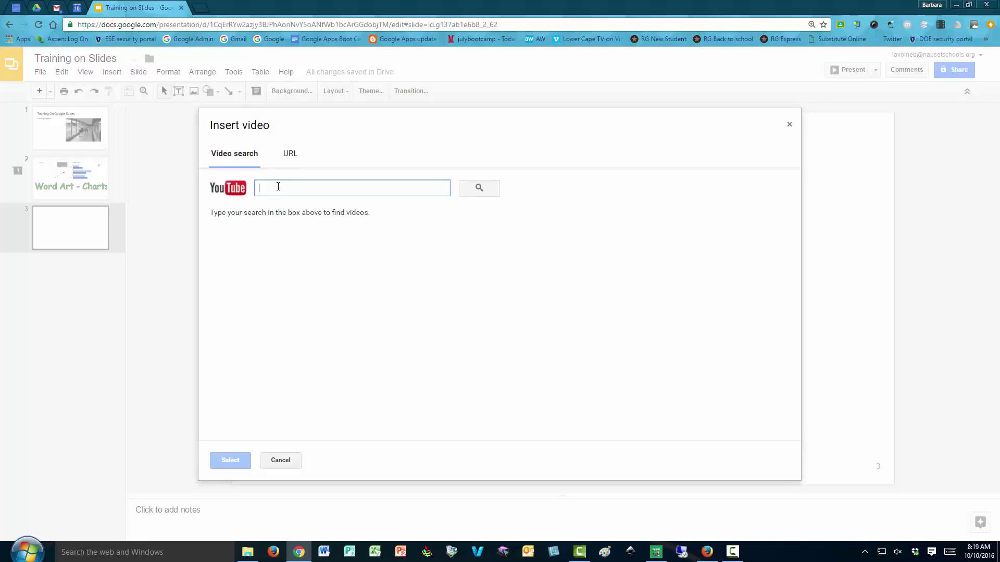
text(eye colors)
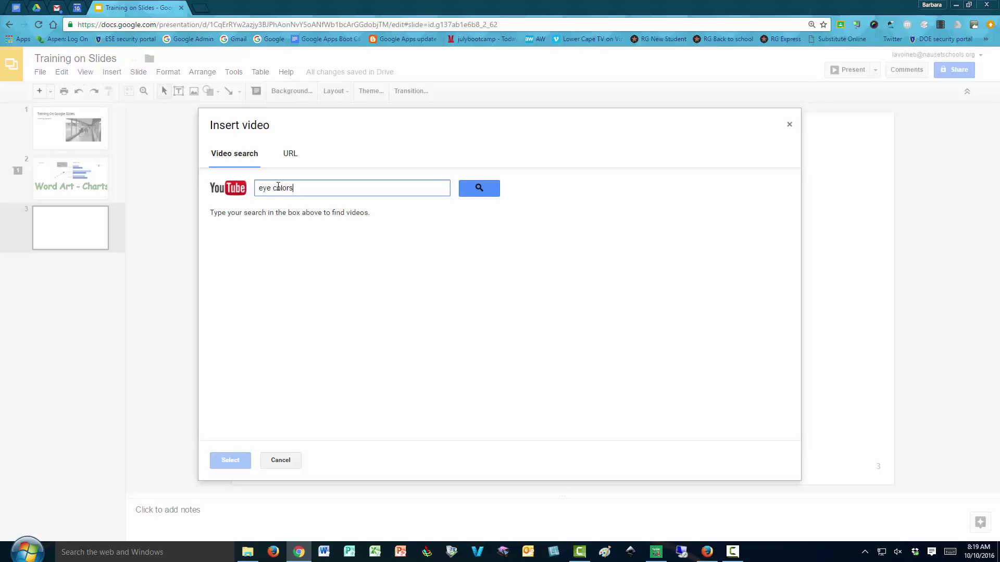
click(476, 190)
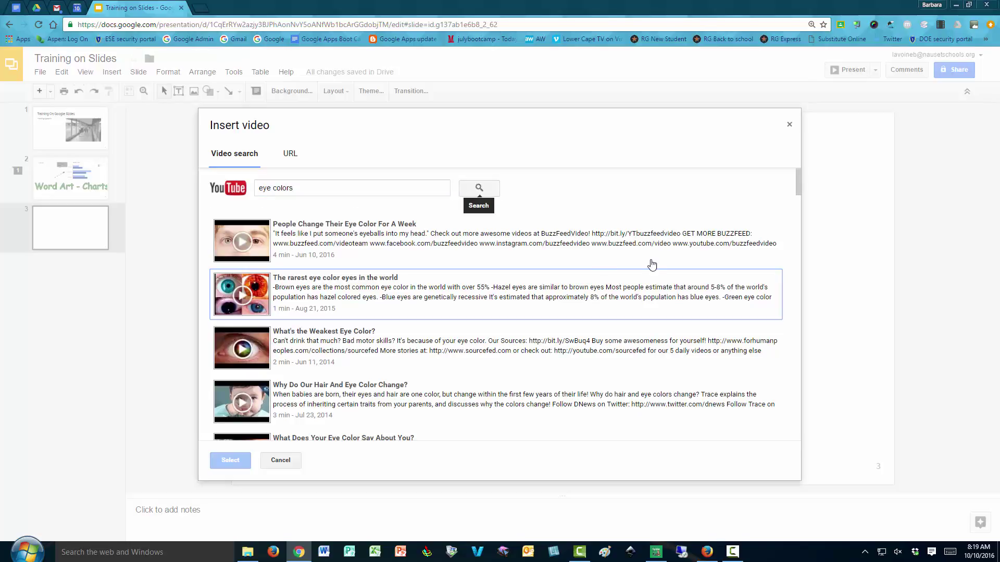
Browse the video results and insert "The rarest eye color eyes in the world" on slide 3
scroll(637, 276, down, 2)
scroll(636, 276, down, 4)
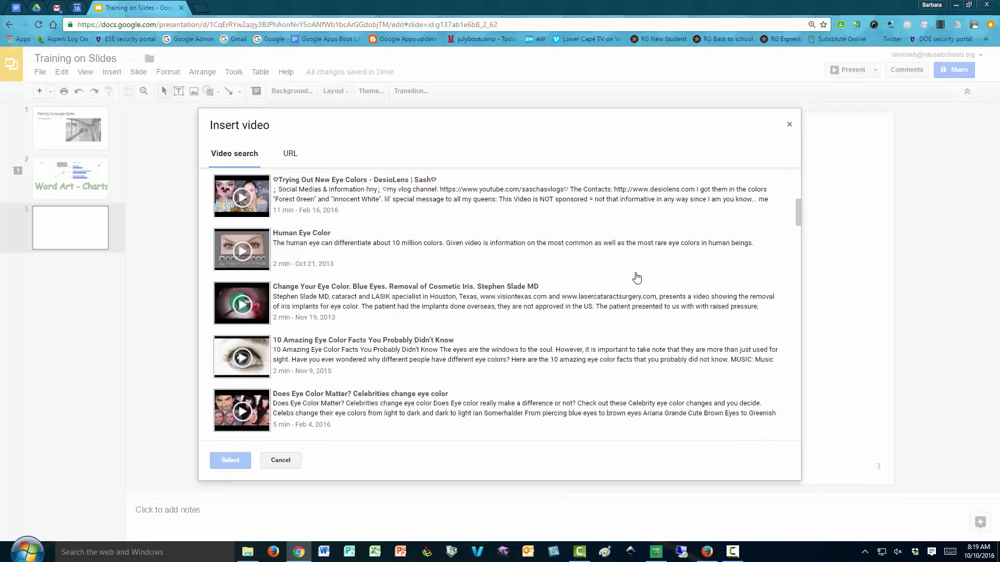
scroll(636, 278, down, 1)
scroll(636, 277, down, 1)
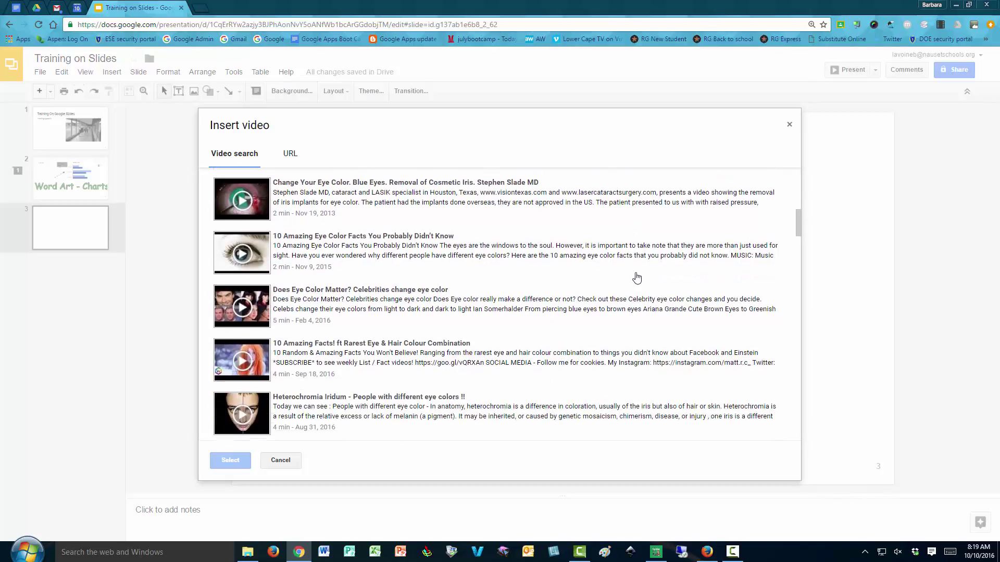
scroll(637, 276, up, 5)
scroll(636, 278, up, 3)
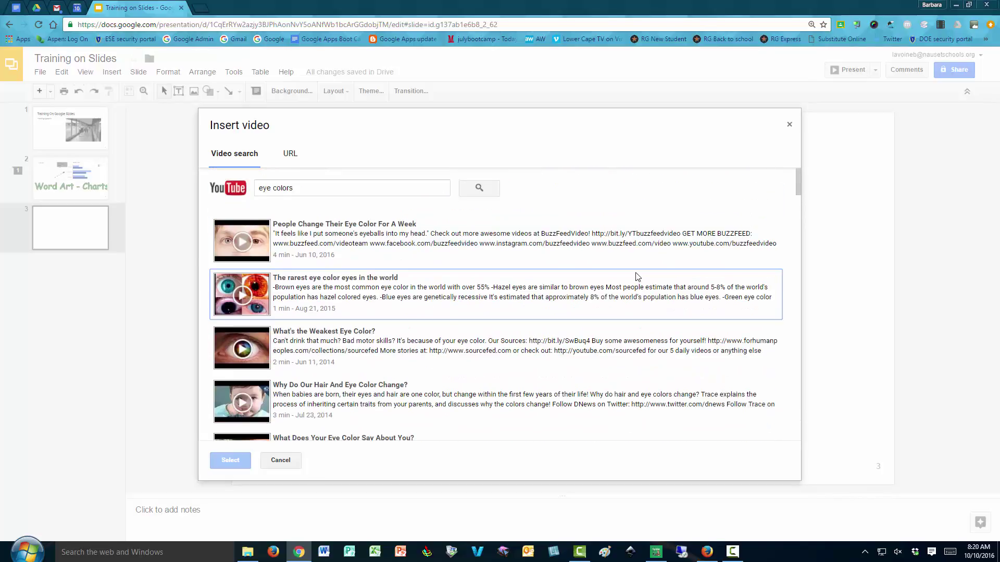
click(341, 293)
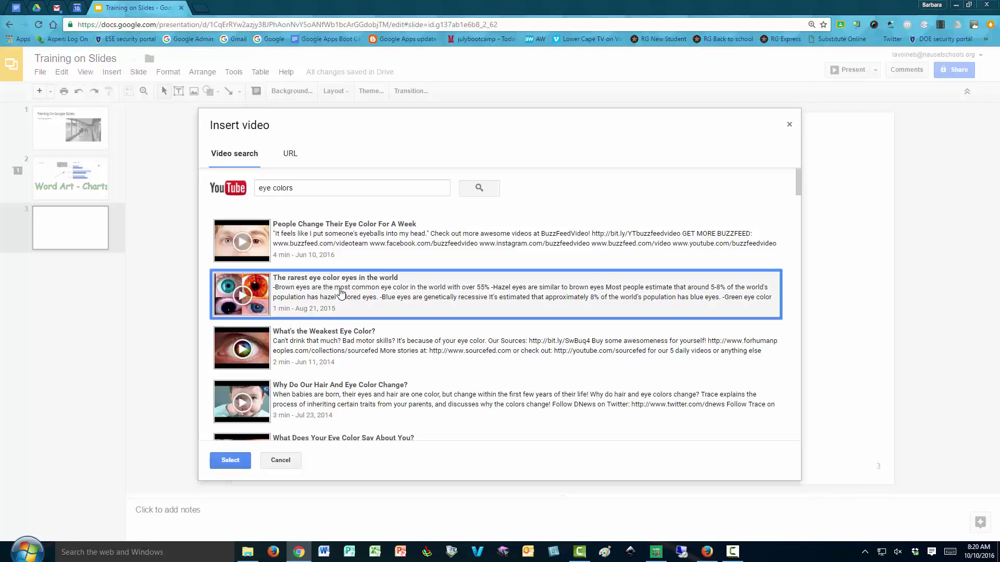
click(230, 461)
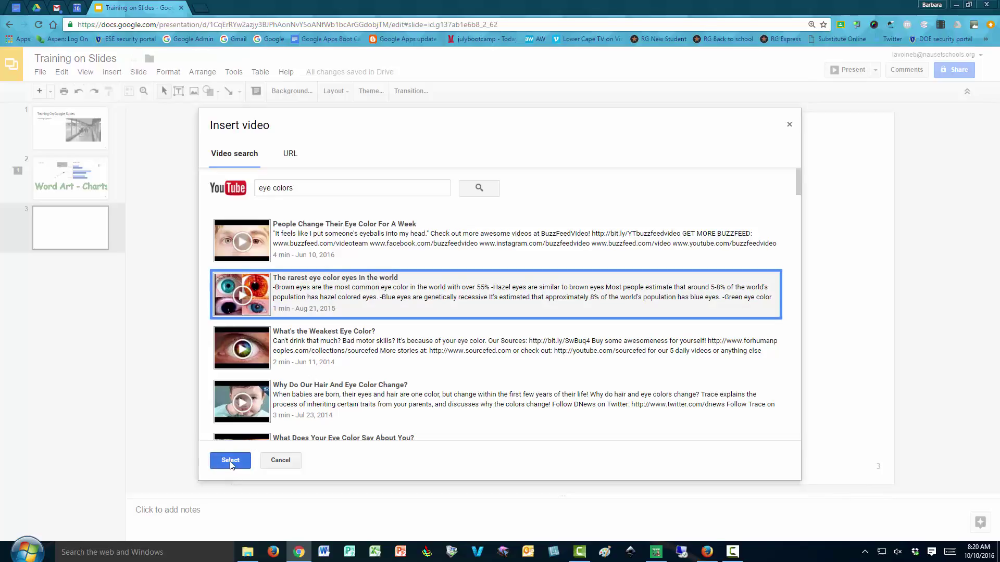